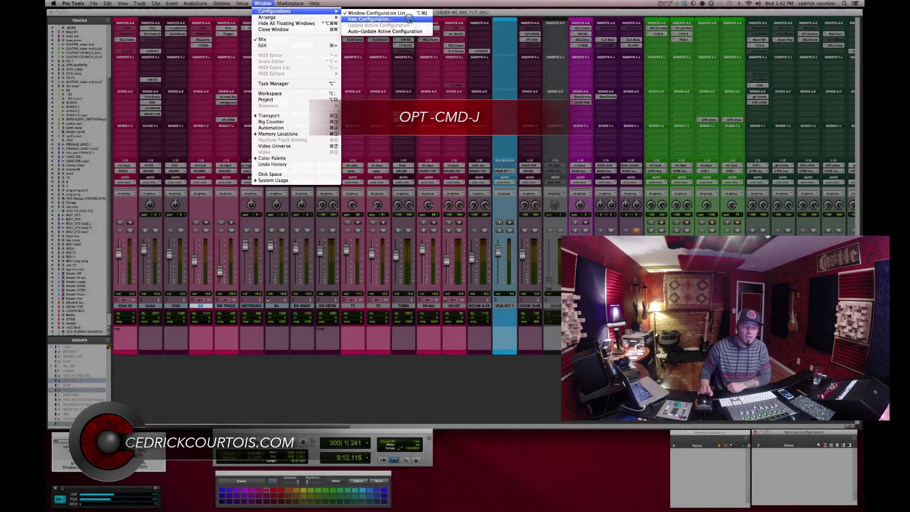
- Save the current mixer window layout as a new window configuration named MIX
left_click(410, 19)
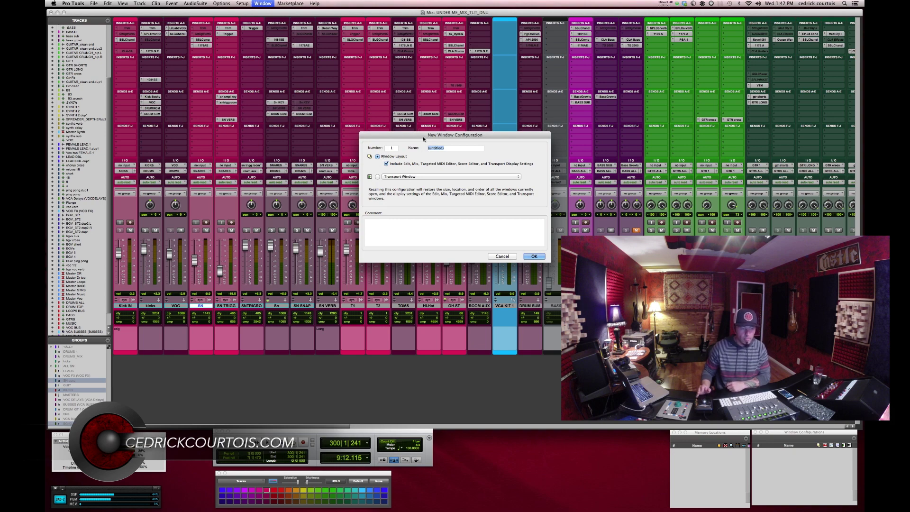
type("MIX")
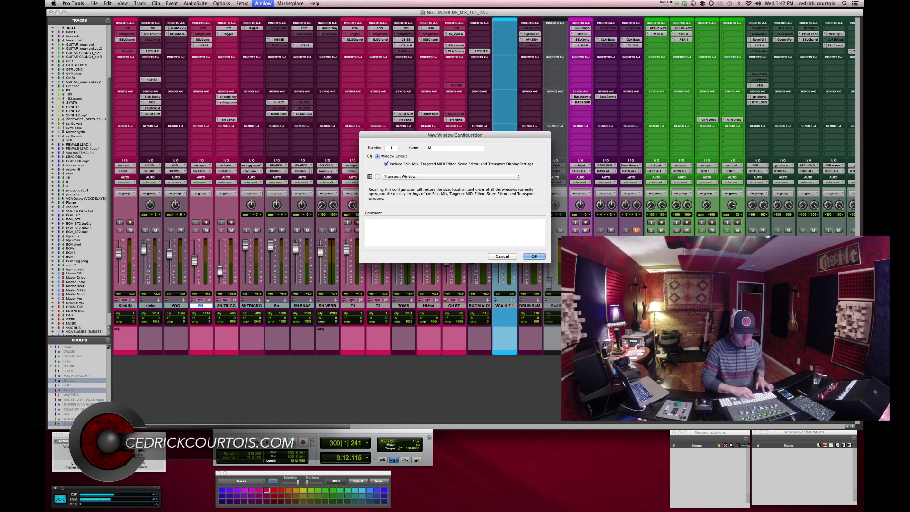
key("Return")
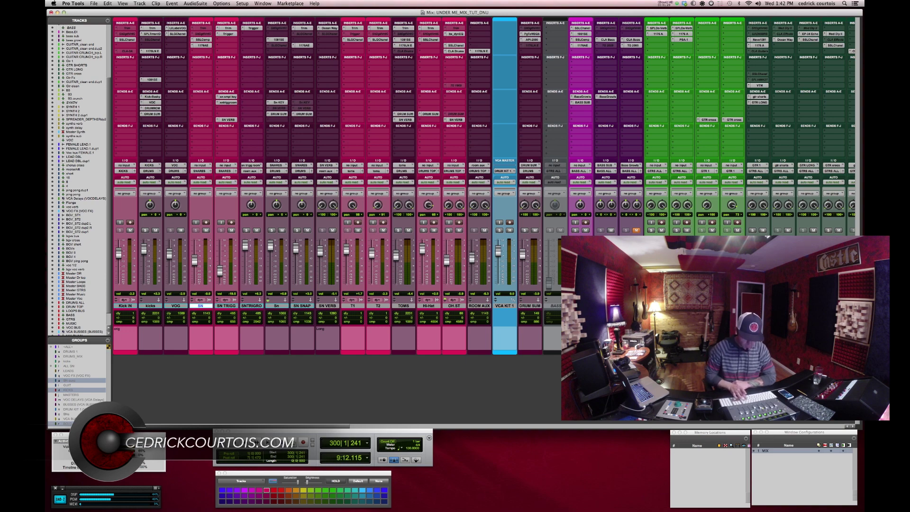
- Arrange an Edit window layout with the transport, color palette and system usage windows along its upper edge and Memory Locations closed
key("super+equal")
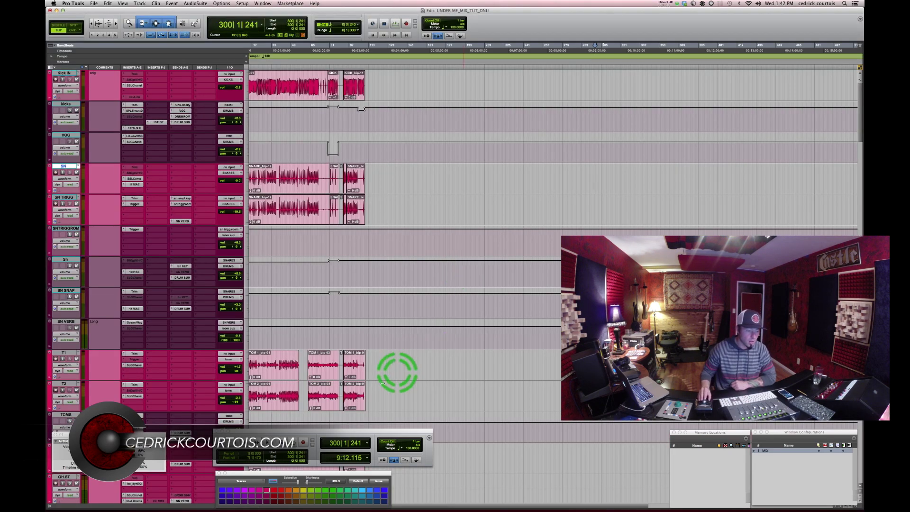
left_click_drag(352, 432, 784, 20)
left_click_drag(289, 472, 527, 20)
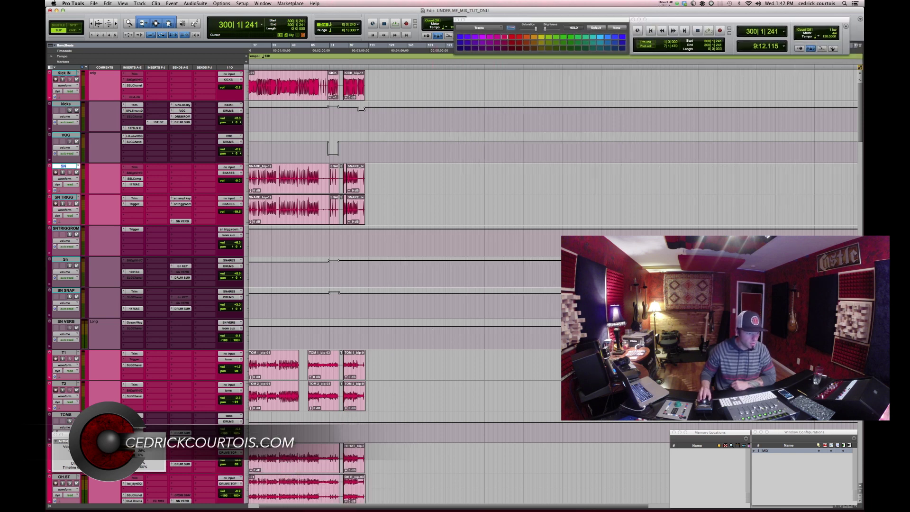
left_click_drag(121, 431, 121, 8)
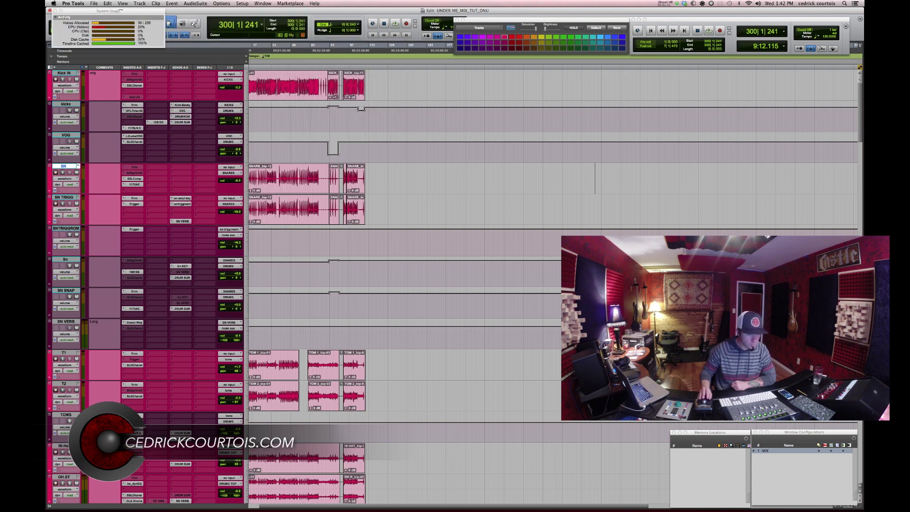
left_click(674, 432)
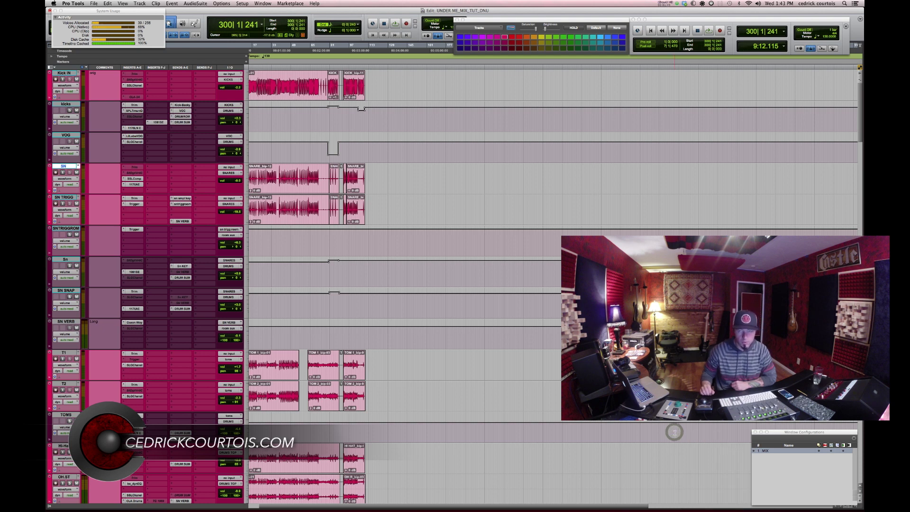
- Save the current Edit window layout as a second window configuration named EDIT
left_click(774, 434)
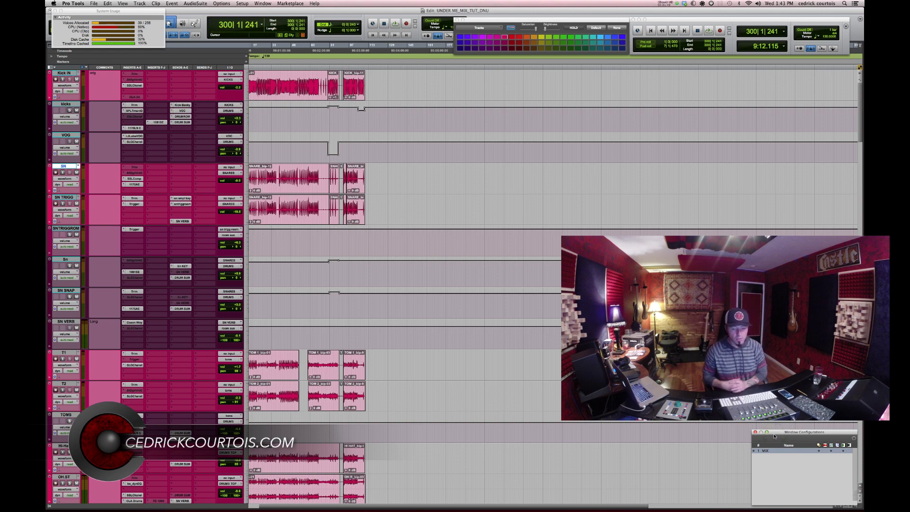
left_click(854, 439)
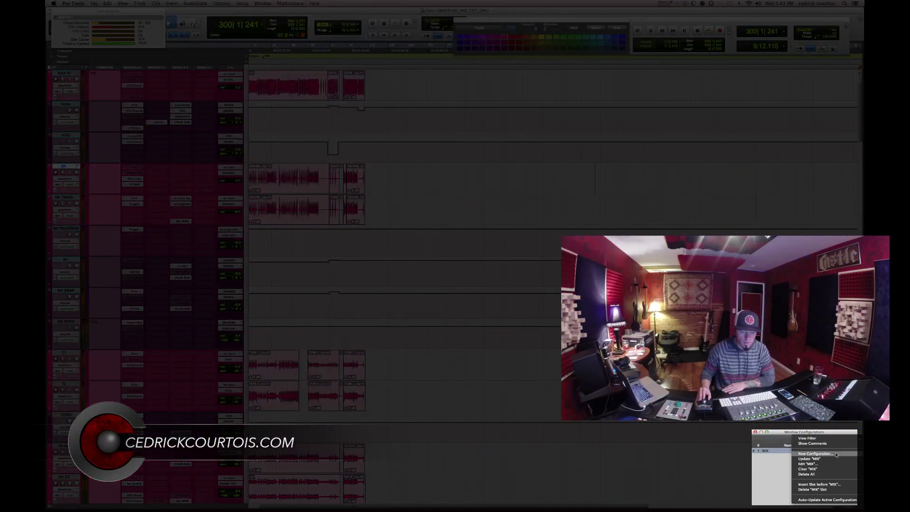
left_click(836, 454)
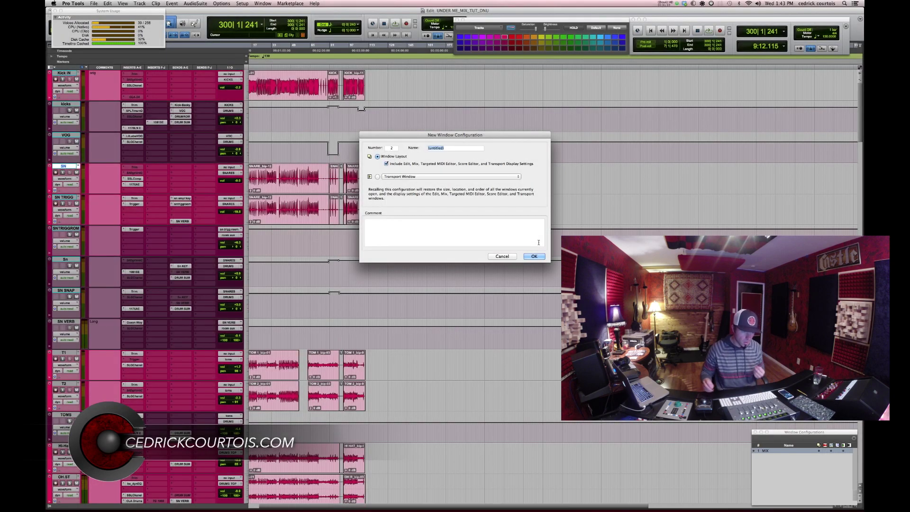
type("EDIT")
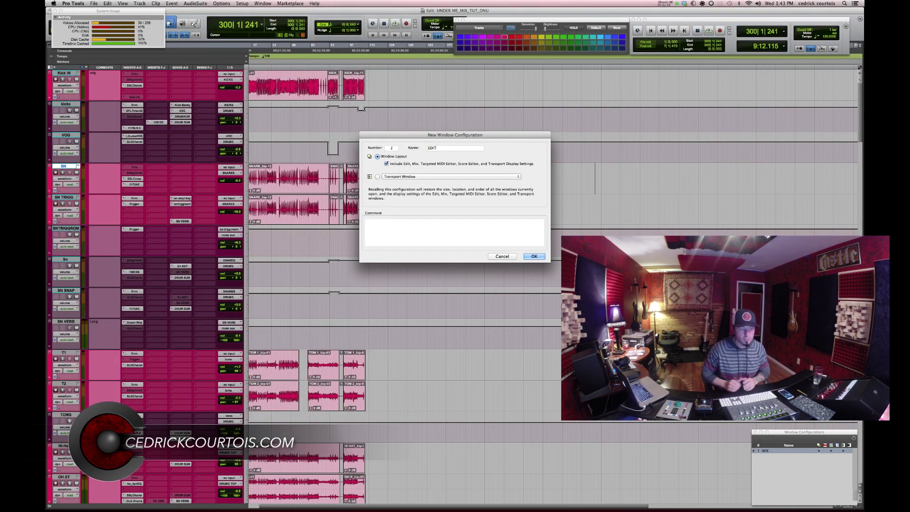
key("Return")
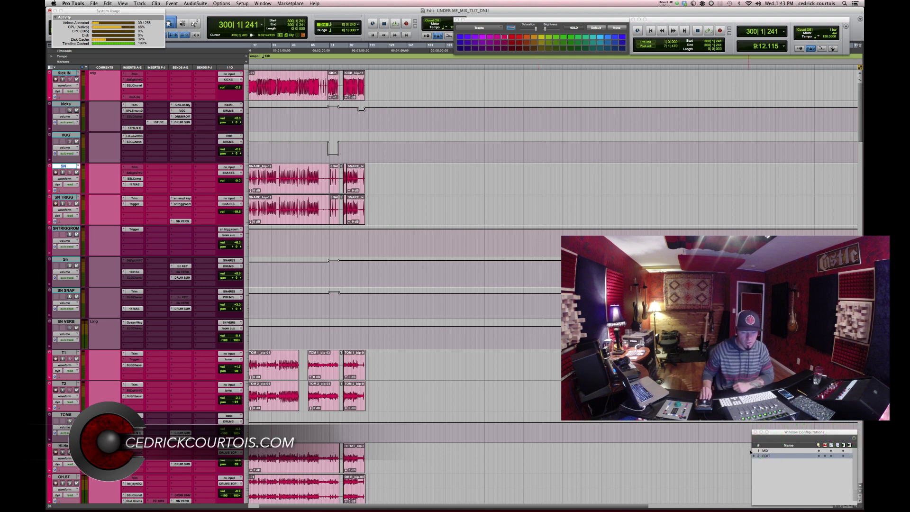
- Recall the MIX window configuration, switch to EDIT, and return to MIX
left_click(767, 451)
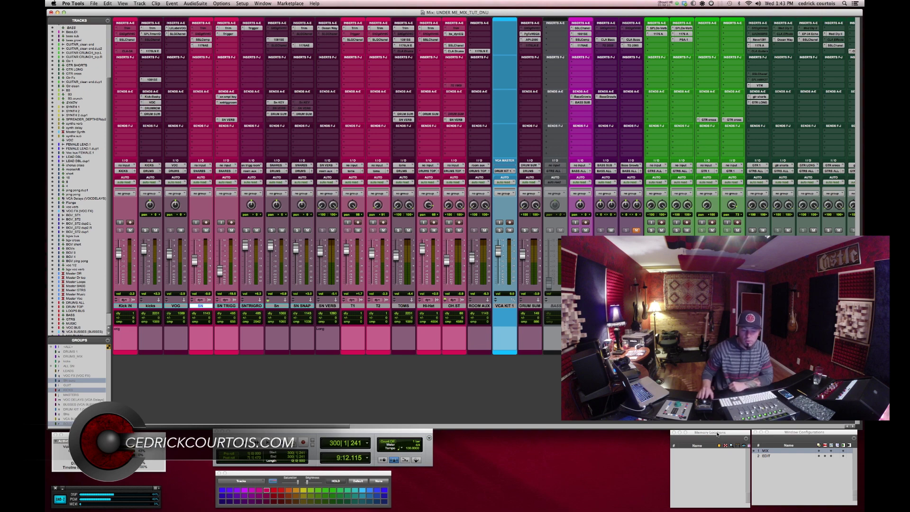
left_click(767, 455)
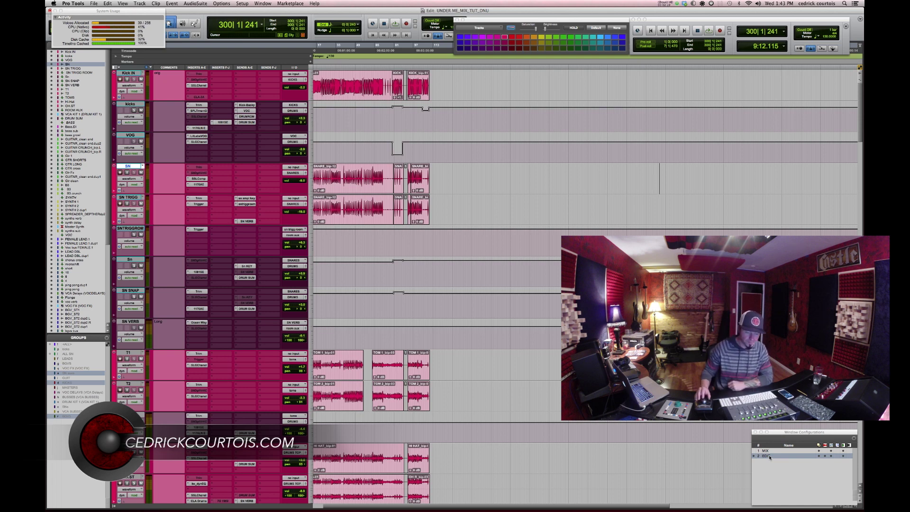
left_click(765, 451)
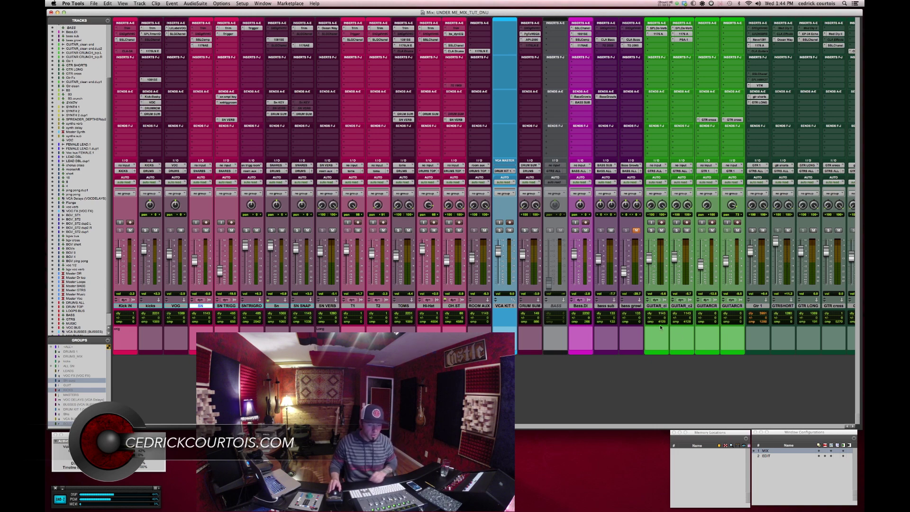
- Hide all mixer tracks from the first guitar track through the last track of the session
left_click(656, 305)
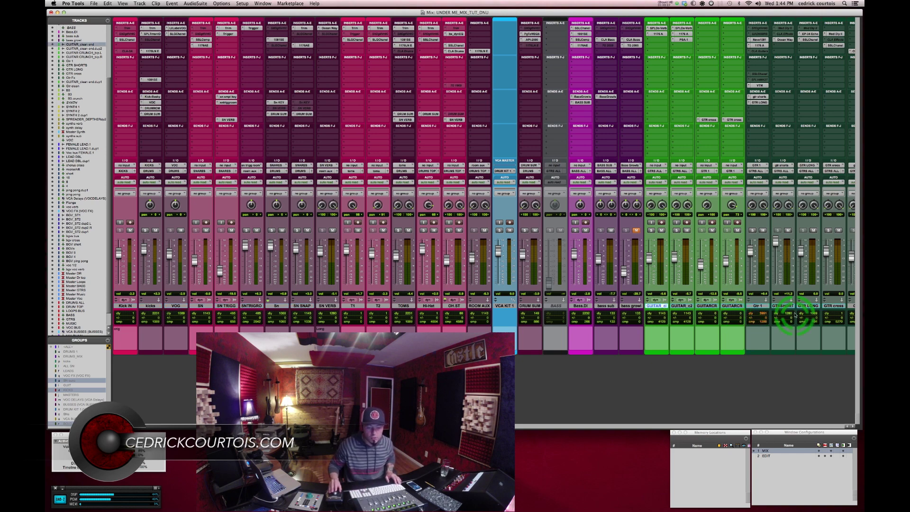
left_click_drag(312, 426, 855, 417)
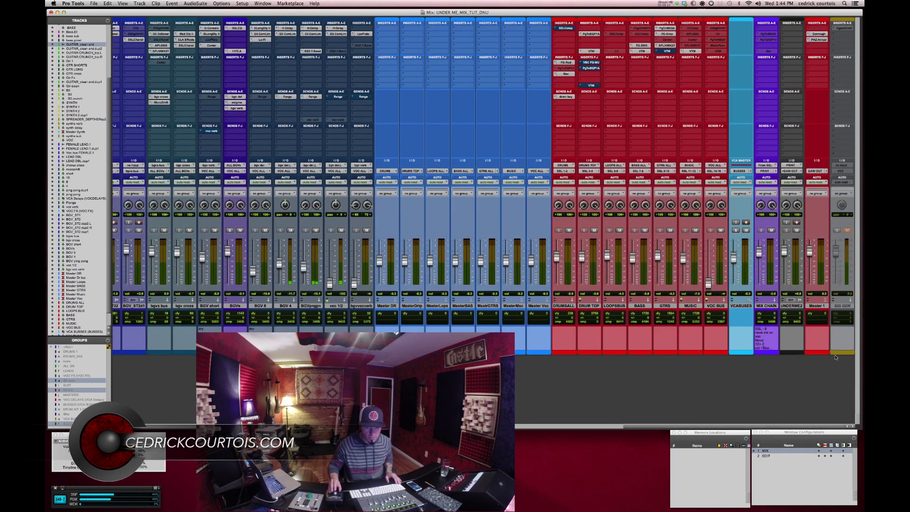
right_click(842, 307)
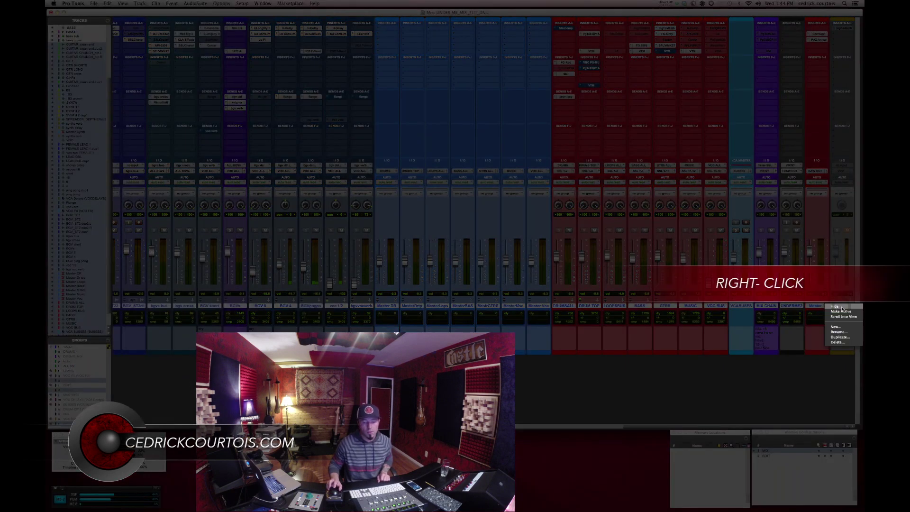
left_click(842, 307)
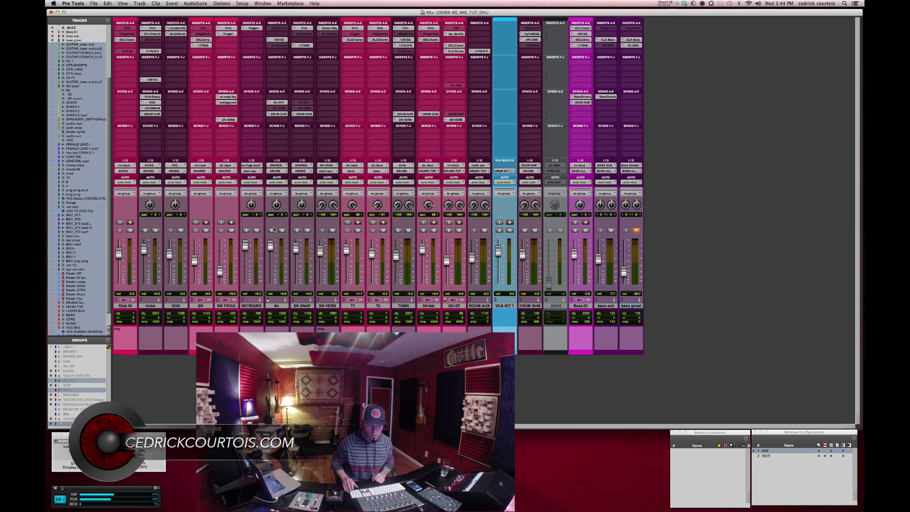
- Create a memory location named DRUMS with time properties set to None, storing track show/hide and the MIX window configuration
key("KP_Enter")
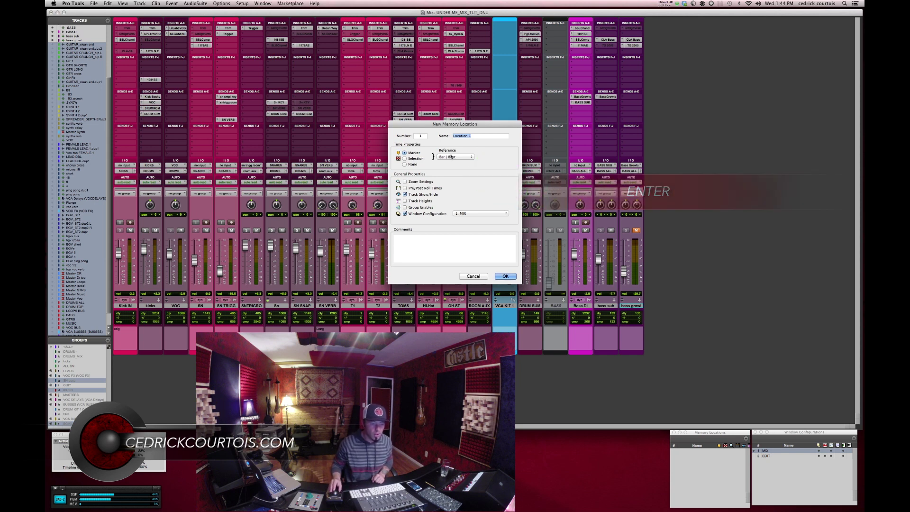
left_click(404, 165)
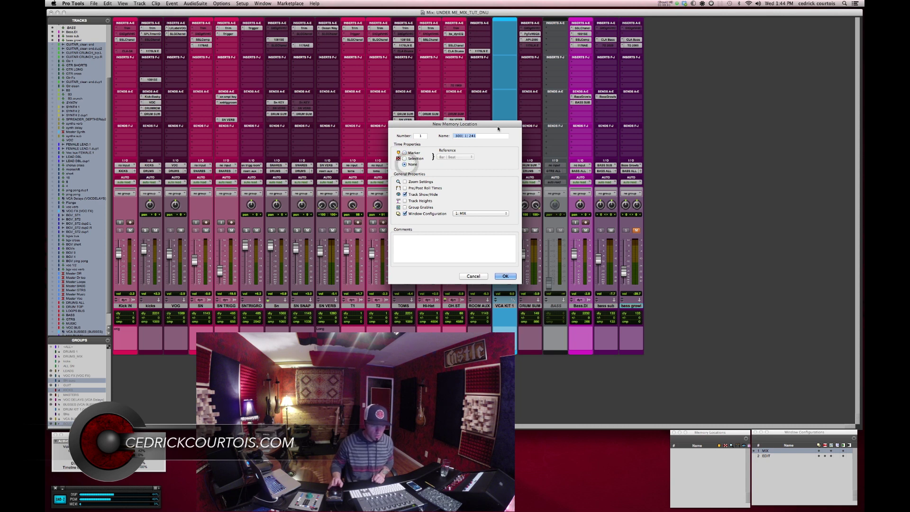
type("DRUMS")
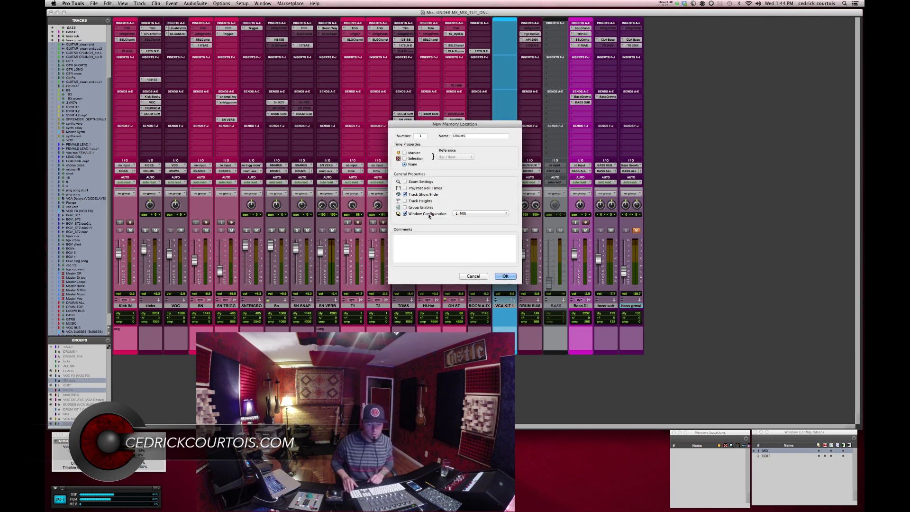
key("Return")
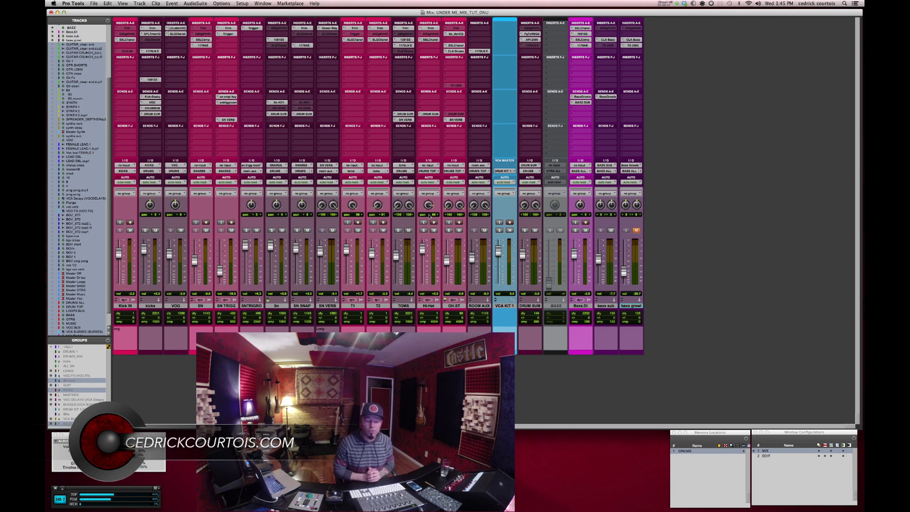
- Hide the tracks from Kick IN through bass growl and show only the guitar tracks, down to Gtr clean
left_click(123, 305)
left_click(632, 306, "shift")
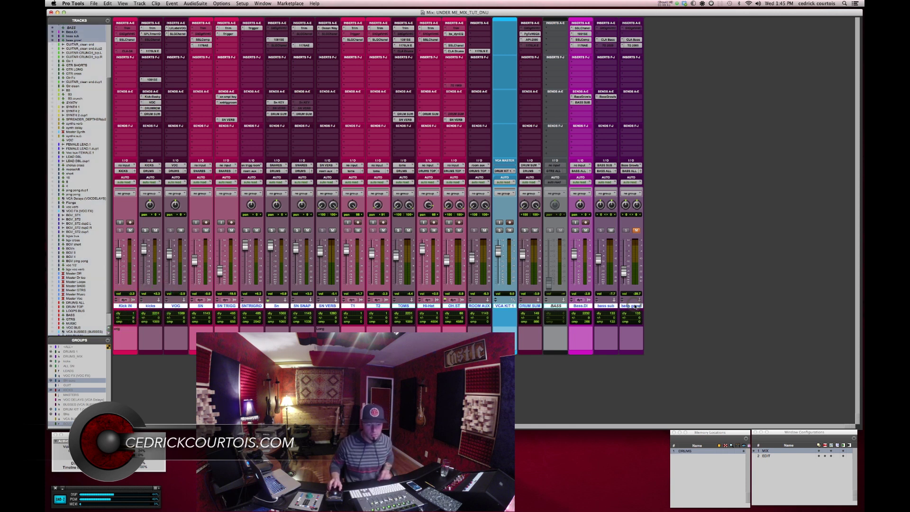
right_click(637, 306)
left_click(641, 307)
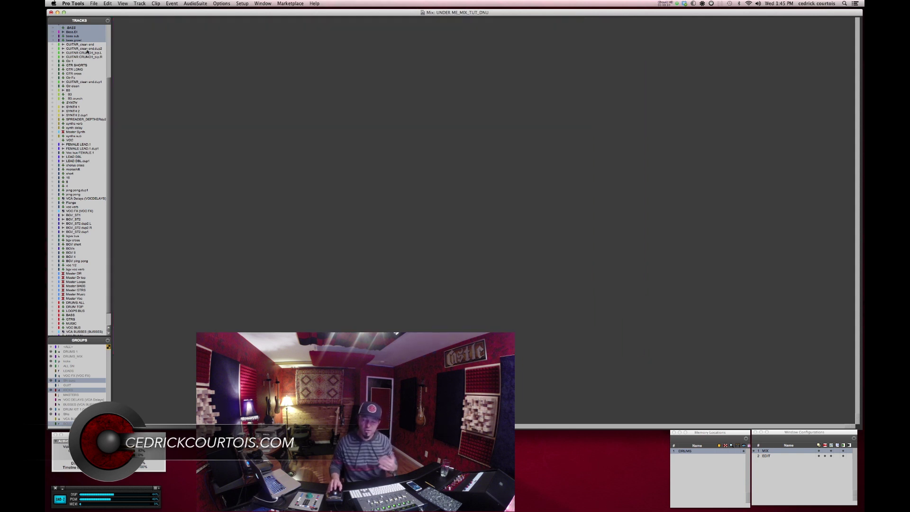
left_click_drag(52, 44, 55, 85)
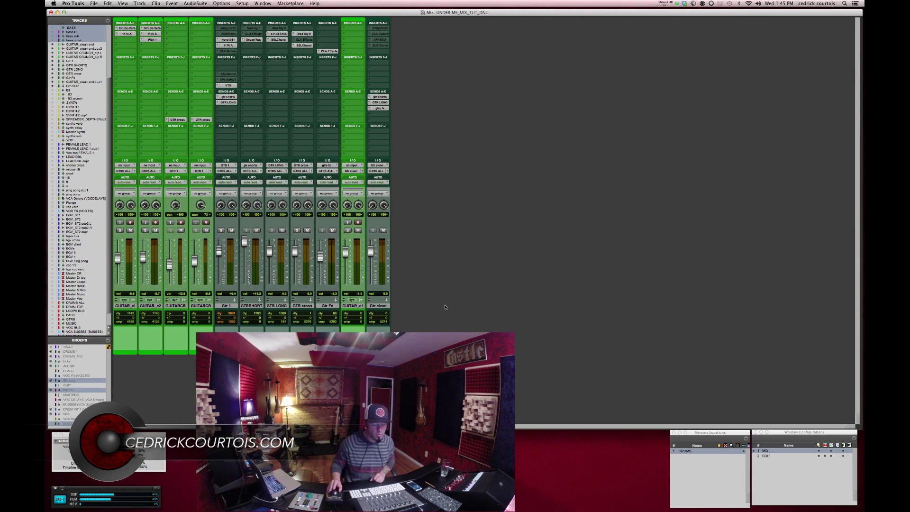
- Create a memory location named GTRS with time properties set to None, storing track show/hide and the MIX window configuration
key("KP_Enter")
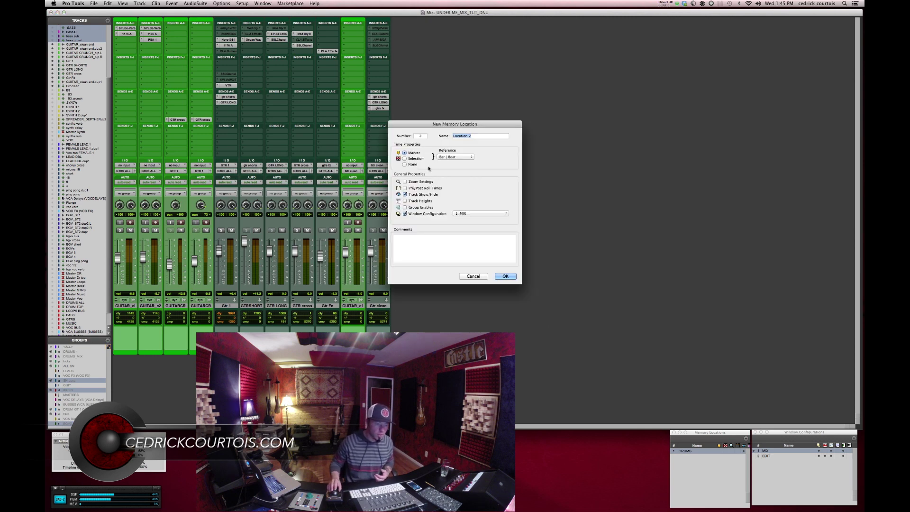
left_click(405, 164)
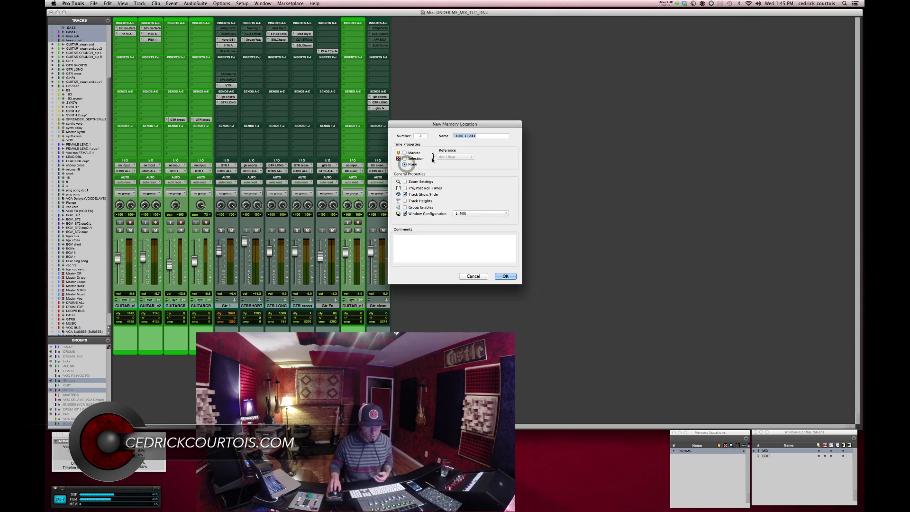
type("GTRS")
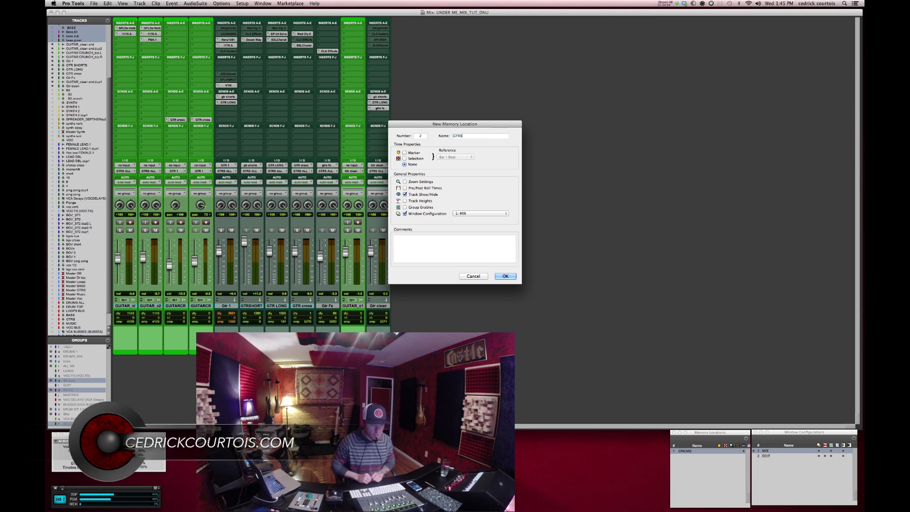
left_click(425, 181)
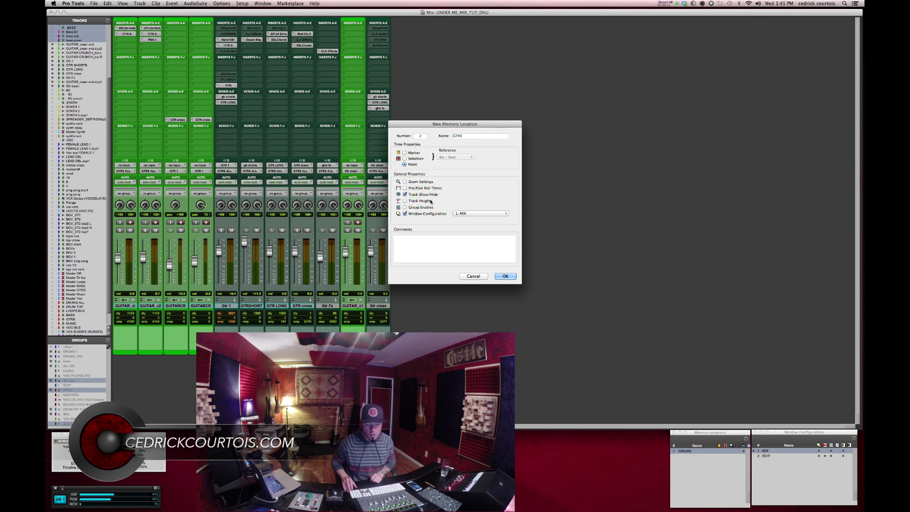
key("Return")
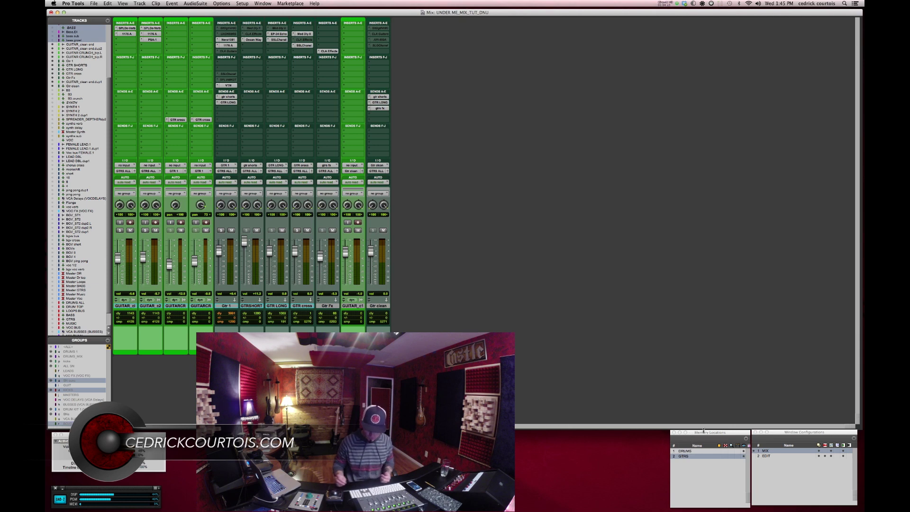
- Test the memory locations by recalling number 1 (DRUMS) and switching back to number 2 (GTRS)
left_click(704, 433)
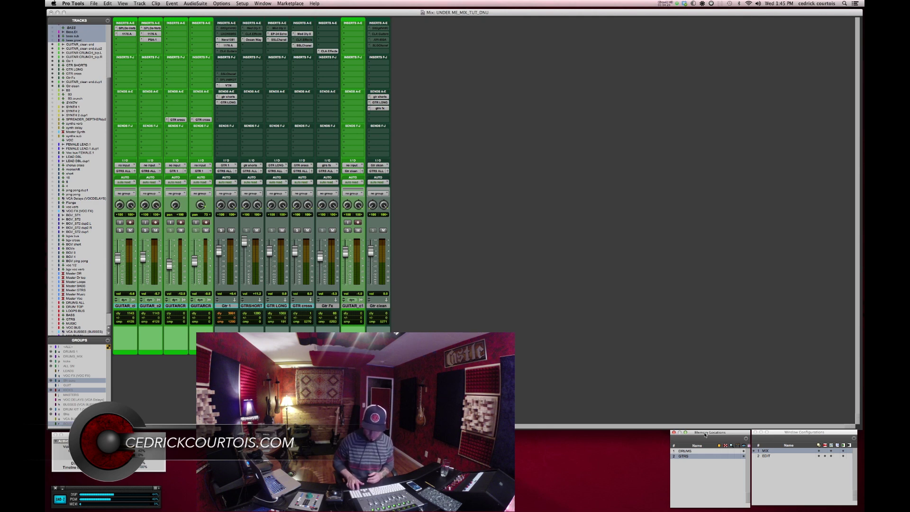
key("KP_Decimal")
key("KP_1")
key("KP_Decimal")
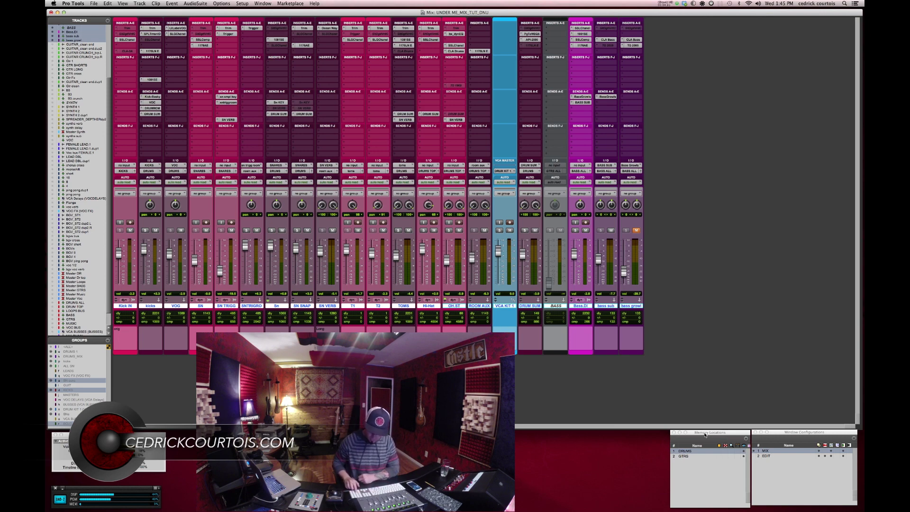
key("KP_Decimal")
key("KP_2")
key("KP_Decimal")
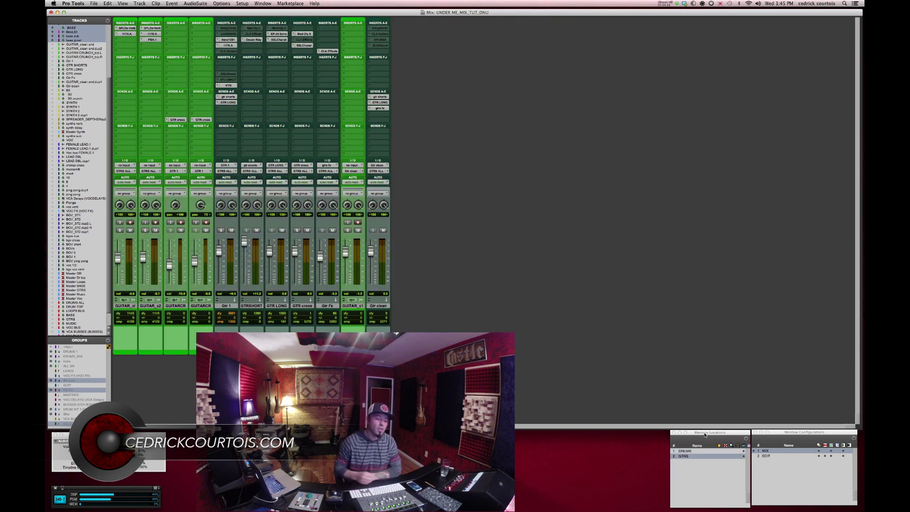
left_click(663, 420)
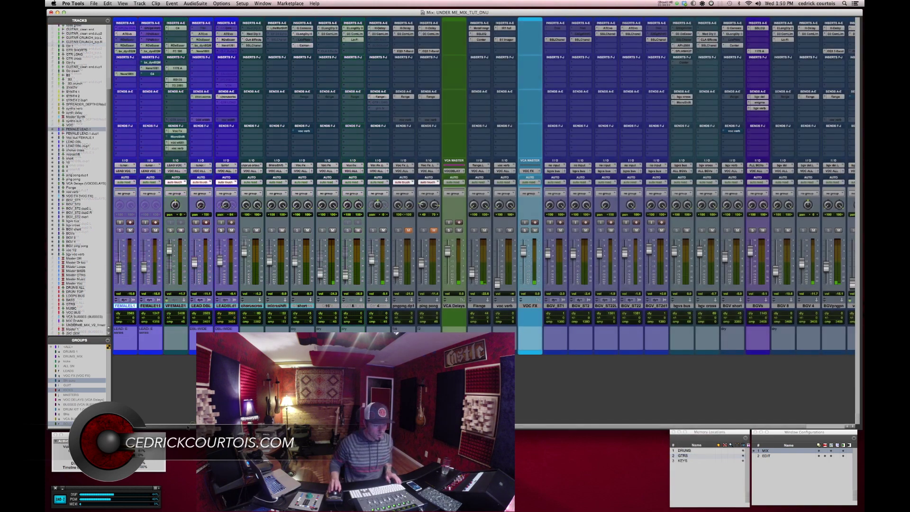
- Create memory location 4 named VOC with time properties set to None, storing track show/hide and the MIX window configuration
scroll(483, 190, "right", 2)
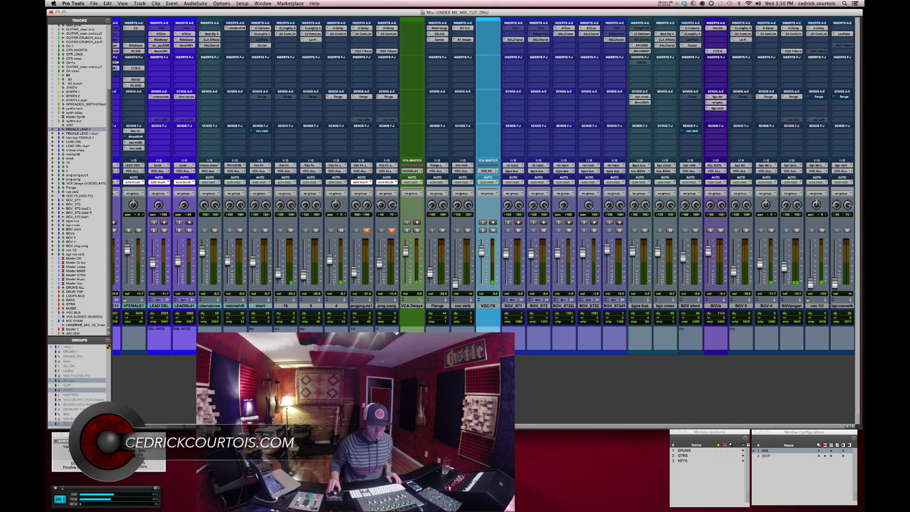
scroll(483, 190, "left", 2)
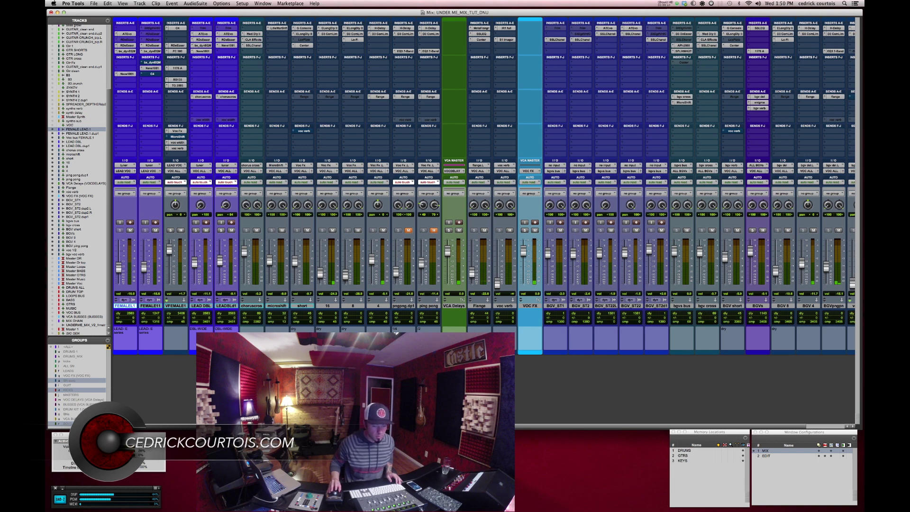
scroll(483, 189, "right", 2)
scroll(483, 190, "left", 2)
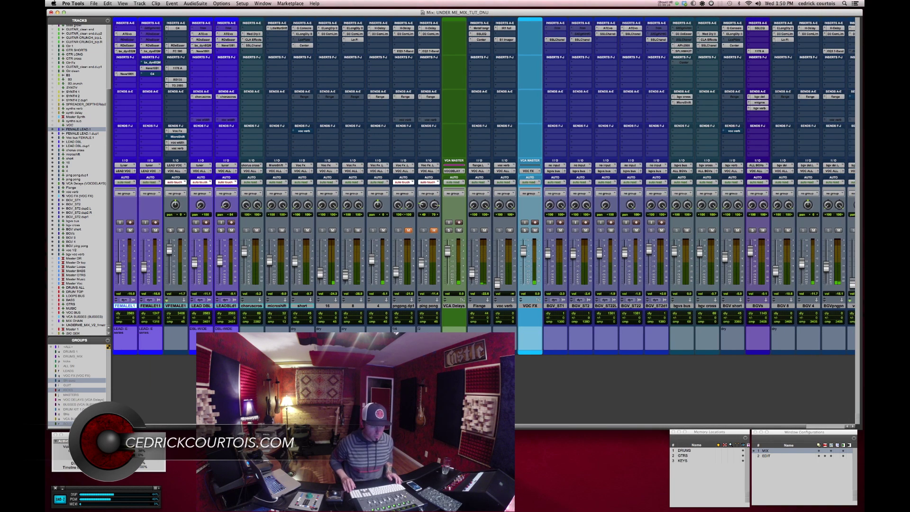
key("KP_Enter")
left_click(402, 245)
left_click(411, 165)
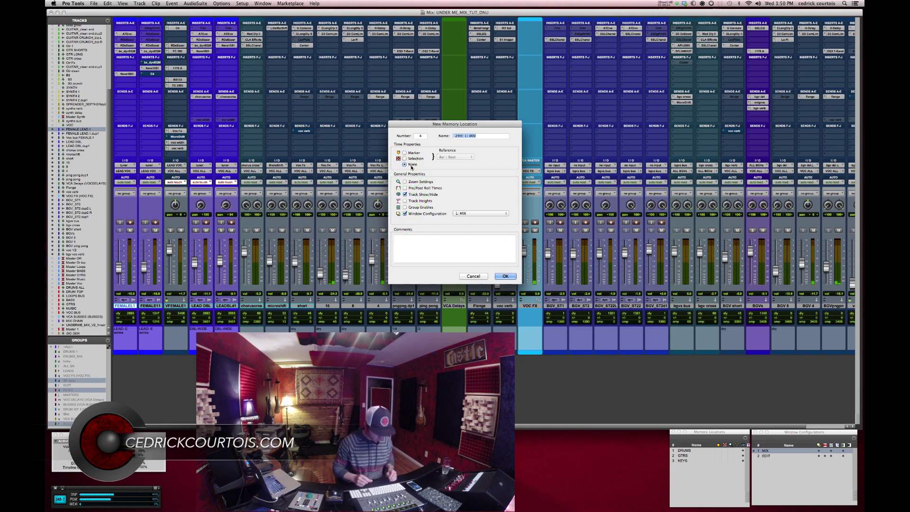
type("VOC")
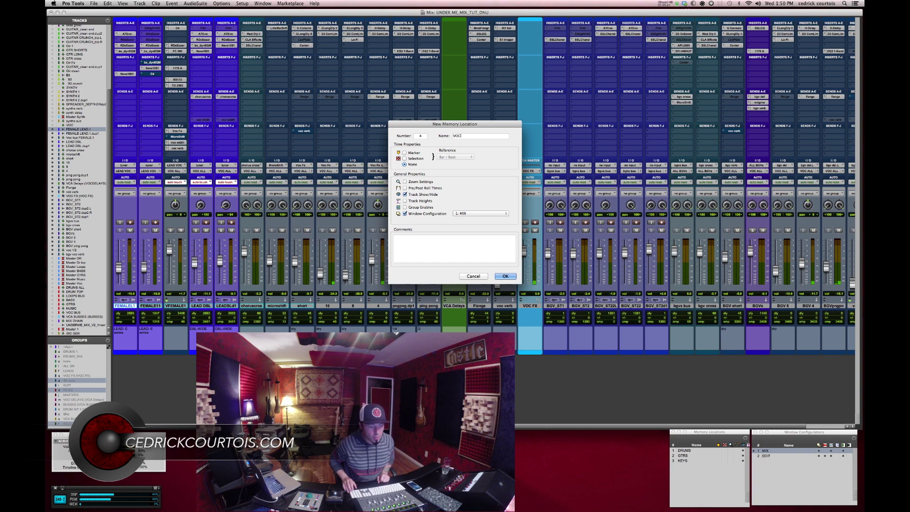
key("Return")
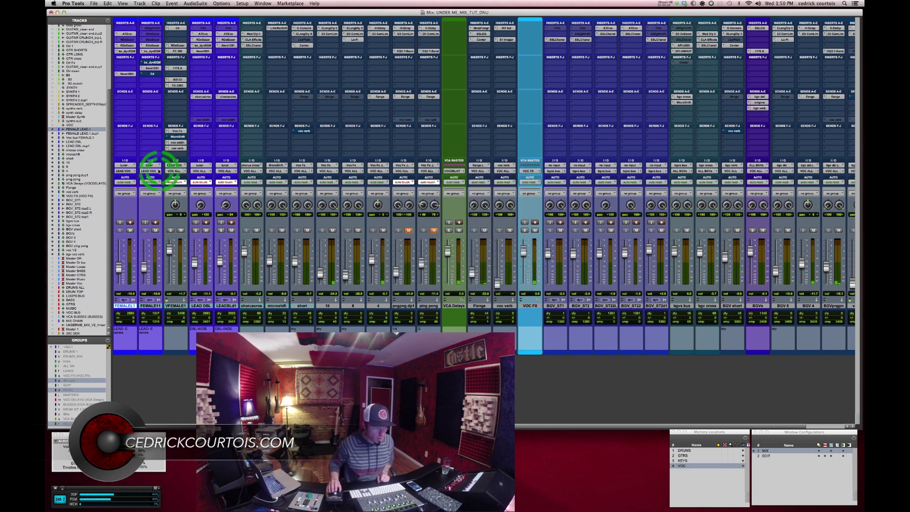
- Hide all tracks and show only DRUMS ALL through VOC BUS, the busses VCA, MIX CHAIN and the print track below it
left_click(52, 130)
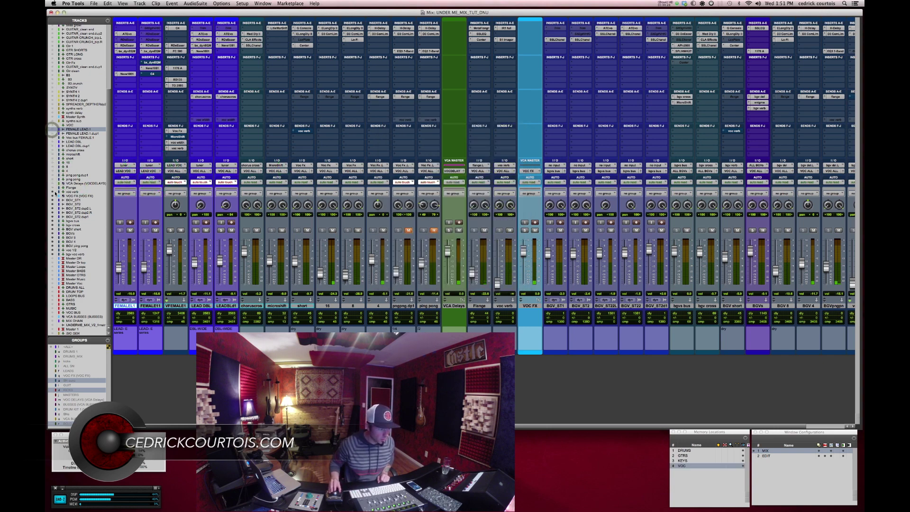
left_click(53, 255, "alt")
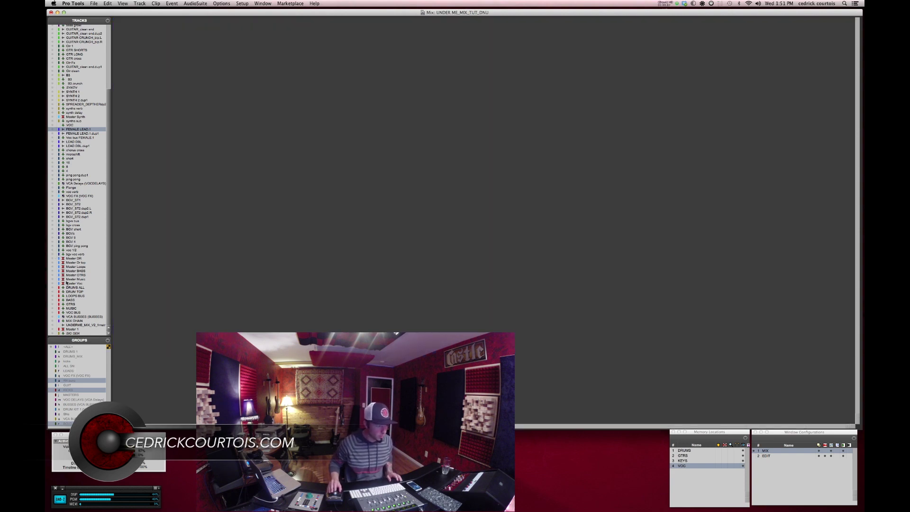
left_click_drag(52, 287, 56, 313)
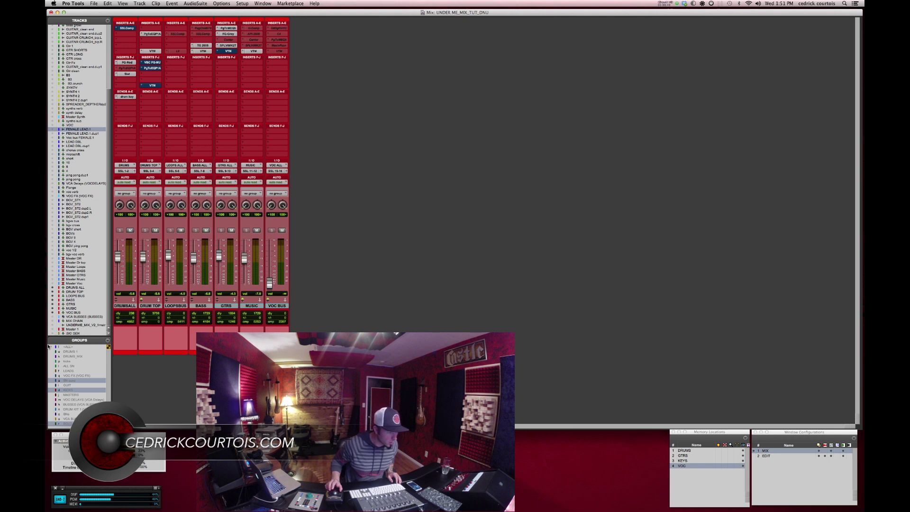
left_click_drag(53, 317, 53, 325)
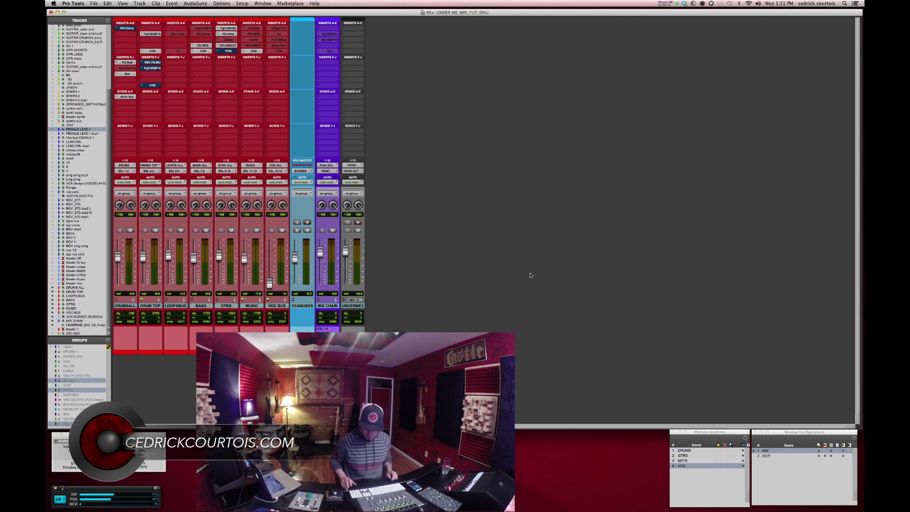
- Create memory location 5 named MIX BUS with time properties set to None, storing track show/hide and the MIX window configuration
key("KP_Enter")
left_click(412, 164)
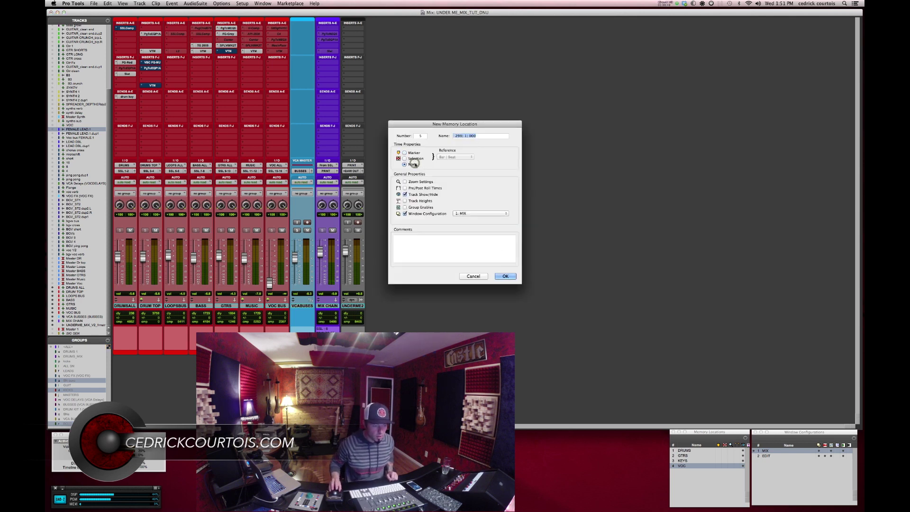
type("MIX BUS")
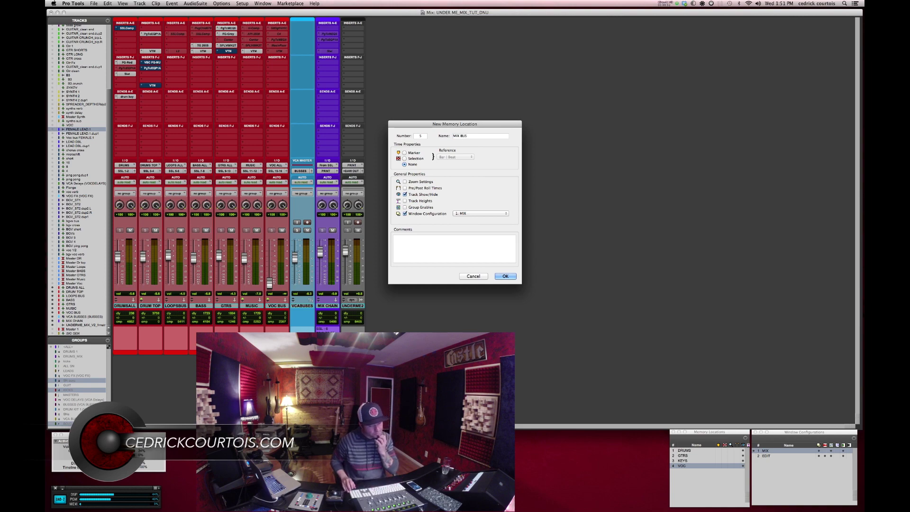
key("Return")
- Recall the DRUMS memory location and lay out the kick tracks' SSLChannel, SPL Transient Designer, 1176LN and Neve plug-in windows without overlap
left_click(703, 431)
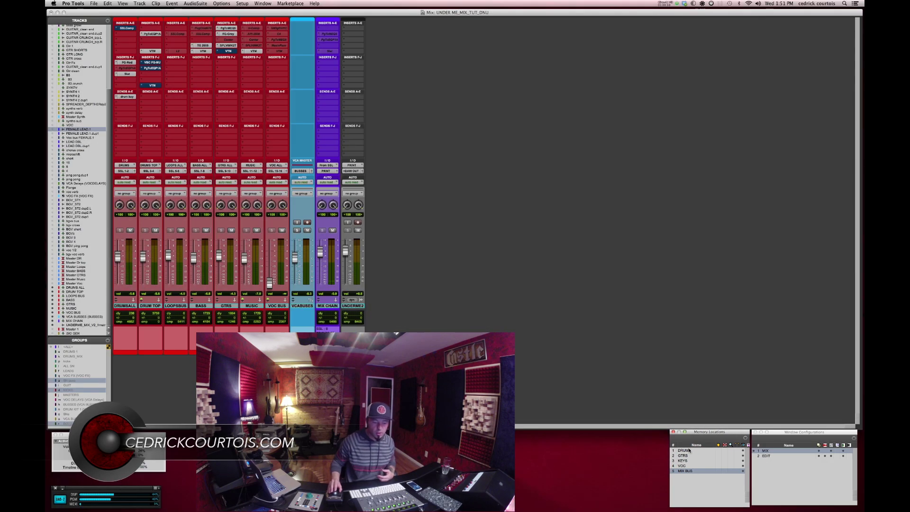
left_click(689, 450)
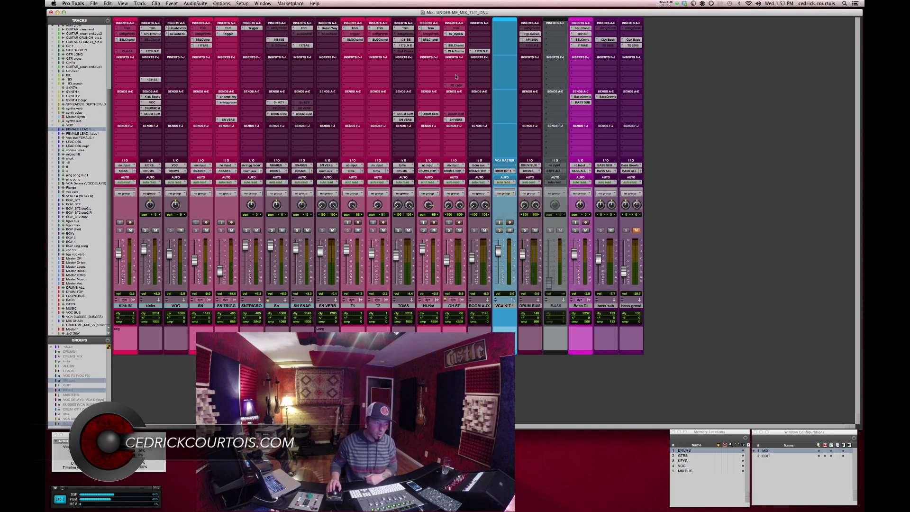
left_click(130, 41)
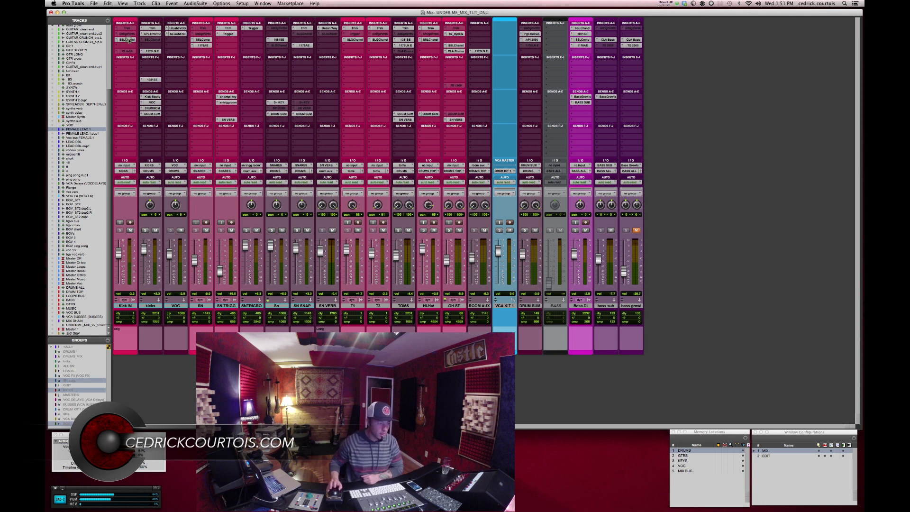
left_click_drag(240, 104, 179, 97)
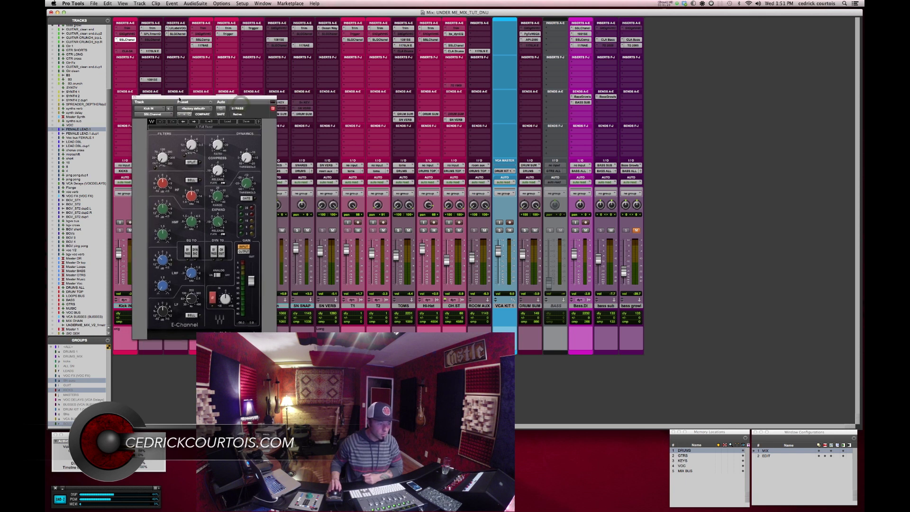
left_click(152, 33)
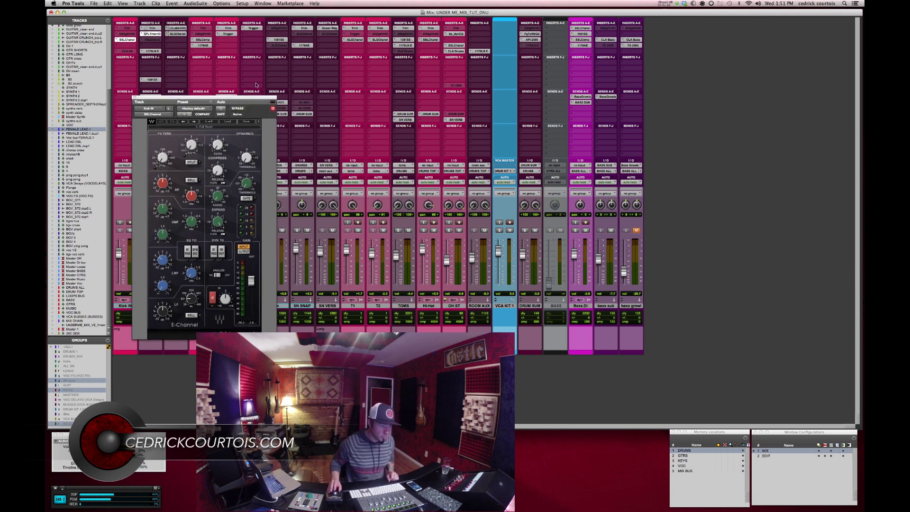
left_click_drag(155, 16, 386, 87)
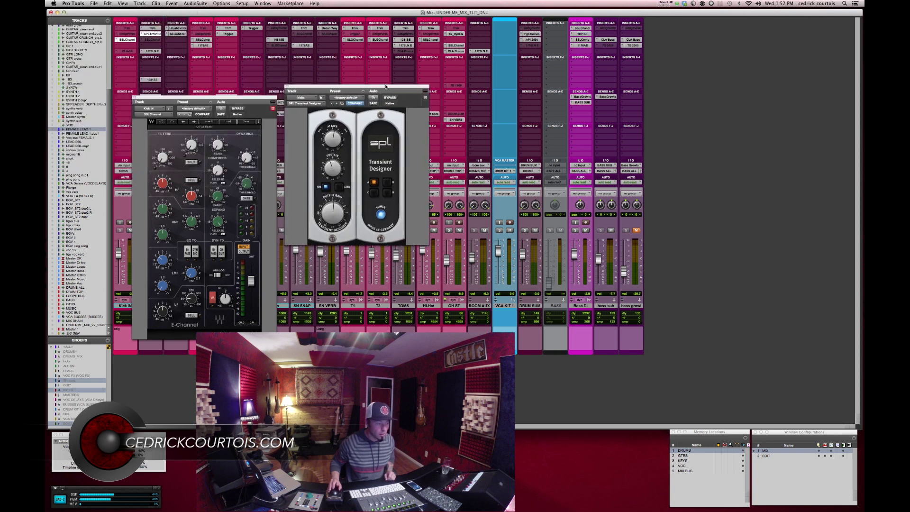
left_click(157, 51)
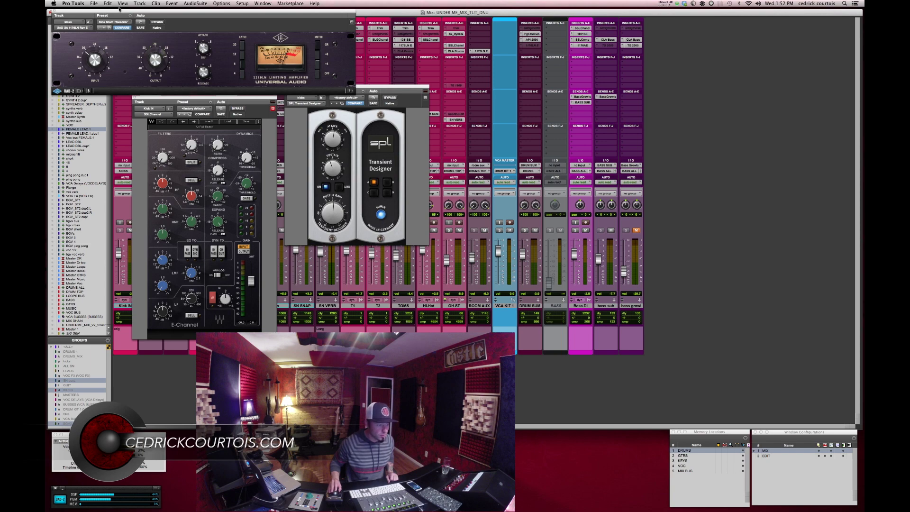
left_click_drag(120, 9, 510, 82)
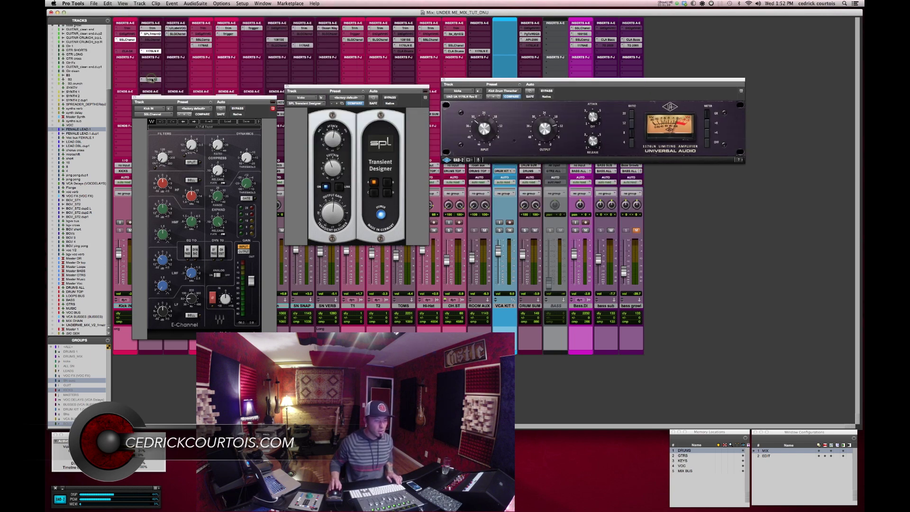
left_click(152, 79)
left_click_drag(144, 12, 551, 178)
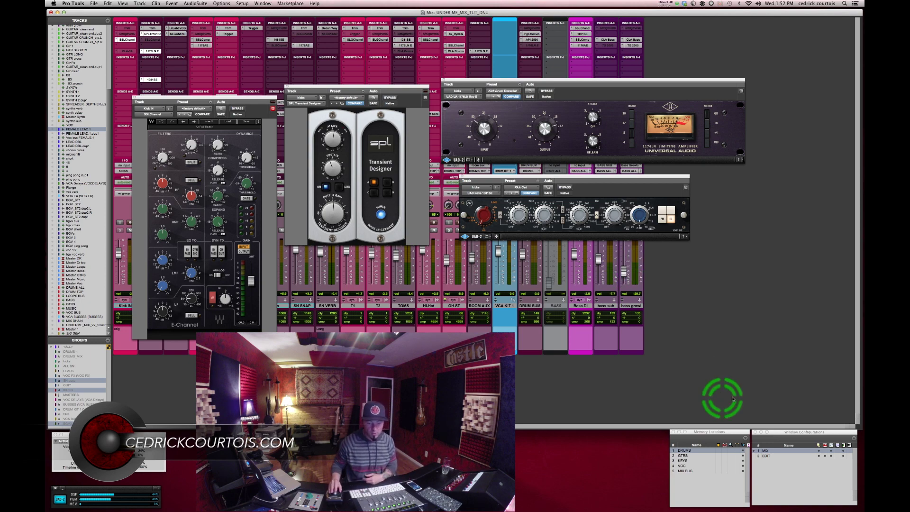
- Save the current window layout, including display settings, as a new window configuration named KICK
left_click(777, 430)
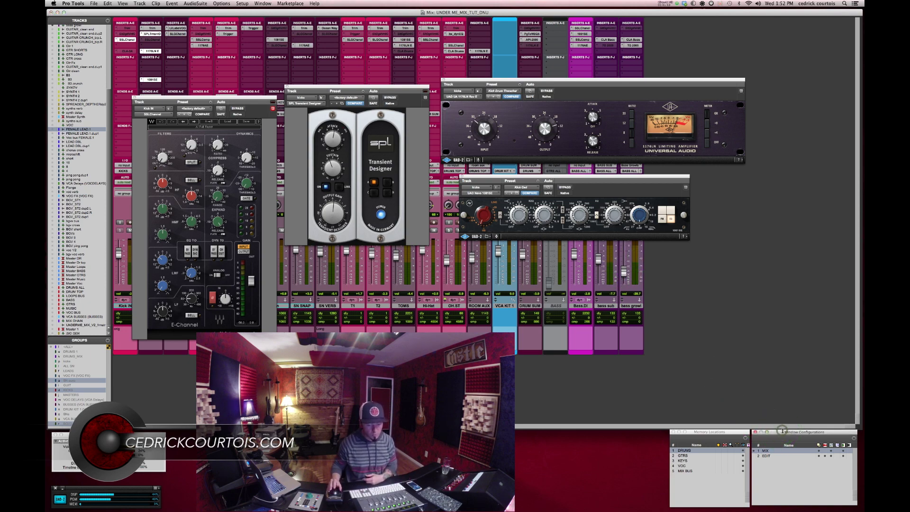
left_click(854, 439)
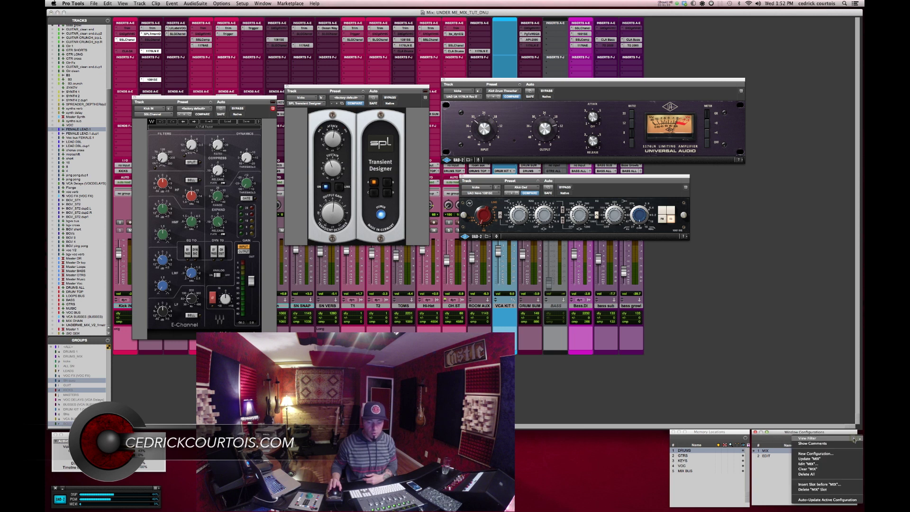
left_click(815, 454)
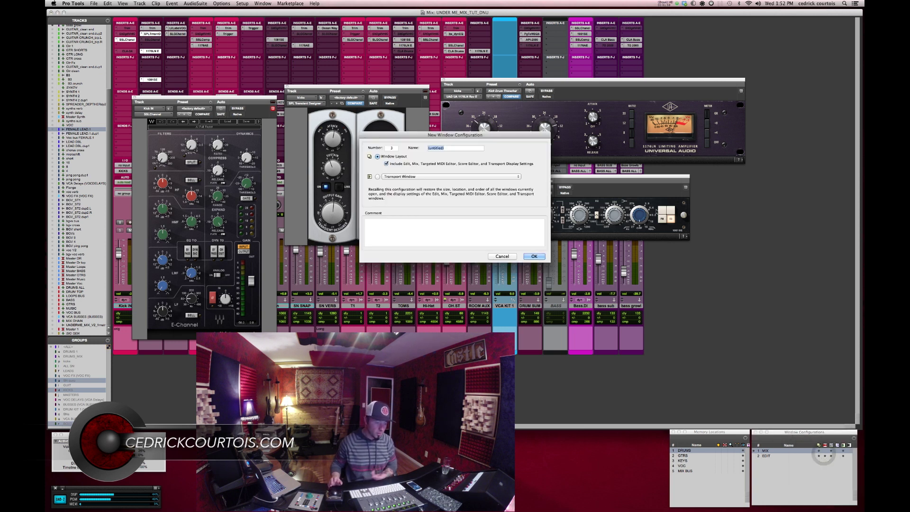
type("KICK")
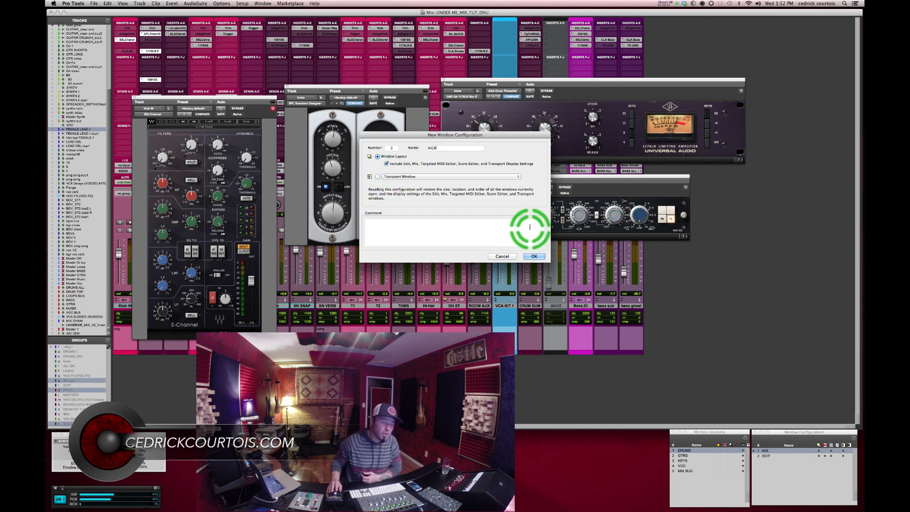
left_click(541, 256)
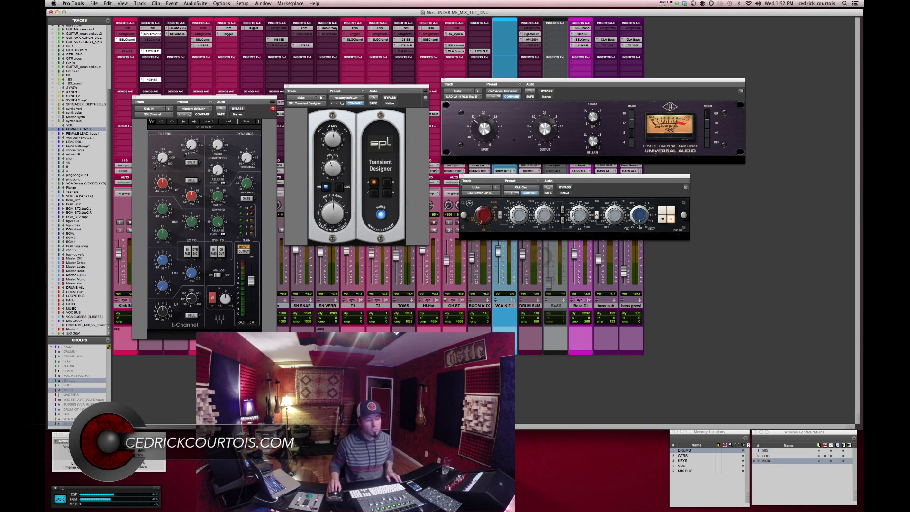
- Close all kick plug-in windows and lay out the snare tracks' 1176AE, Trigger and Neve plug-in windows without overlap
left_click(463, 177, "alt")
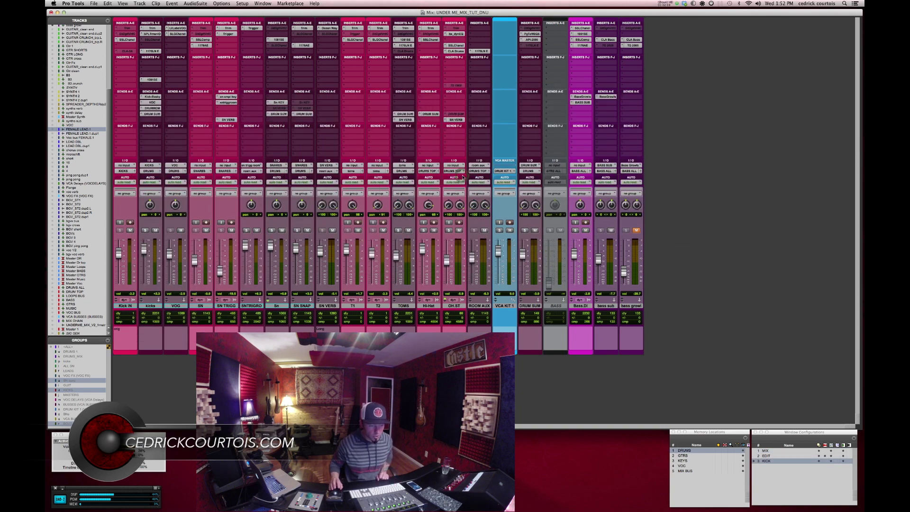
left_click(205, 46)
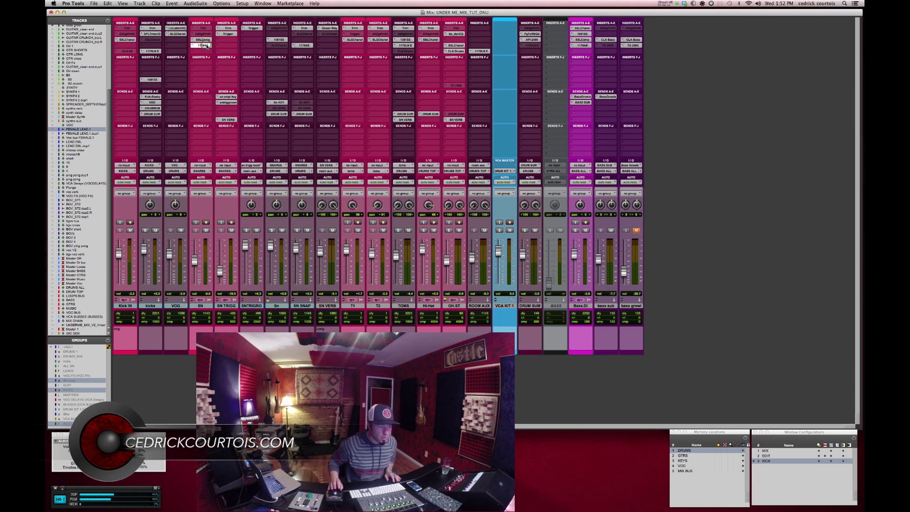
left_click(228, 34)
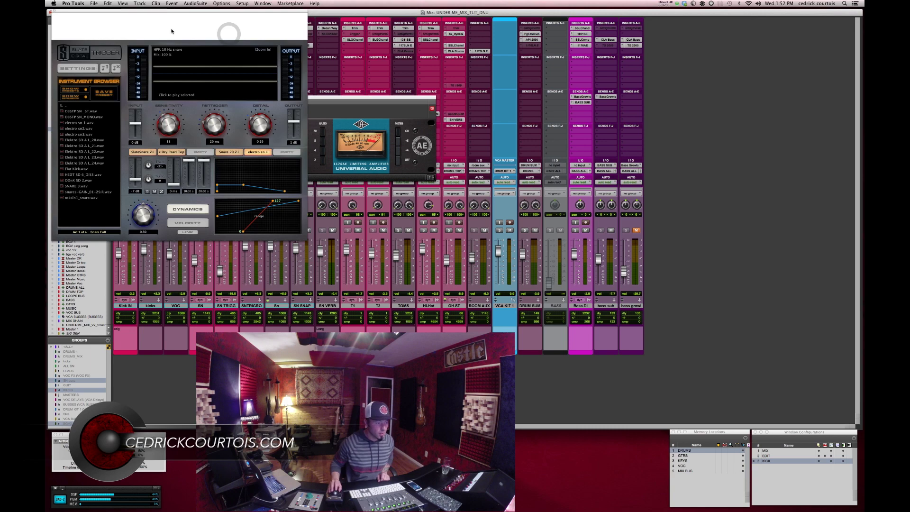
left_click_drag(158, 10, 276, 16)
left_click_drag(417, 40, 604, 50)
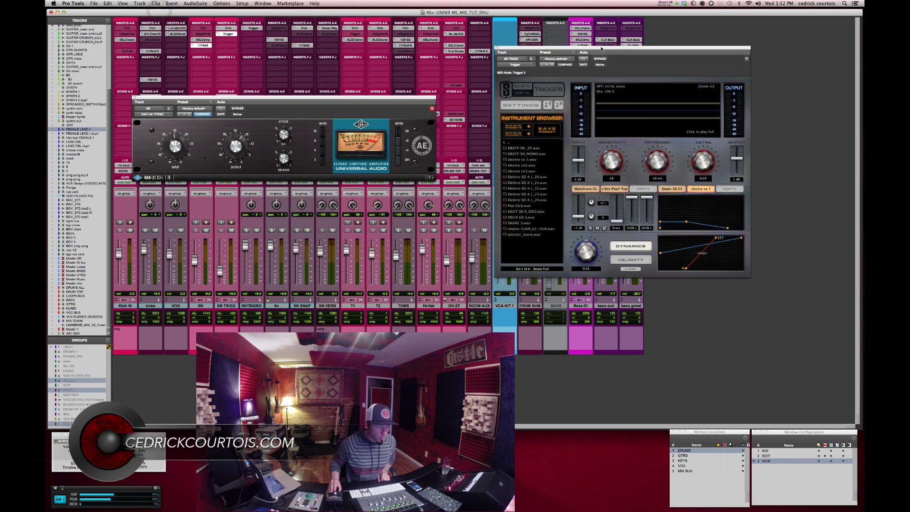
left_click(283, 40)
left_click_drag(215, 14, 413, 225)
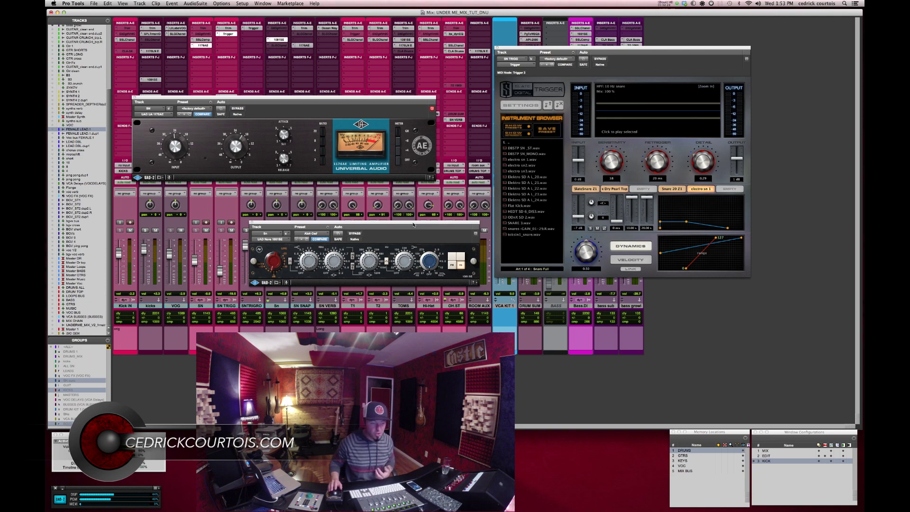
- Save the snare plug-in layout, including display settings, as a new window configuration named SN
left_click(854, 439)
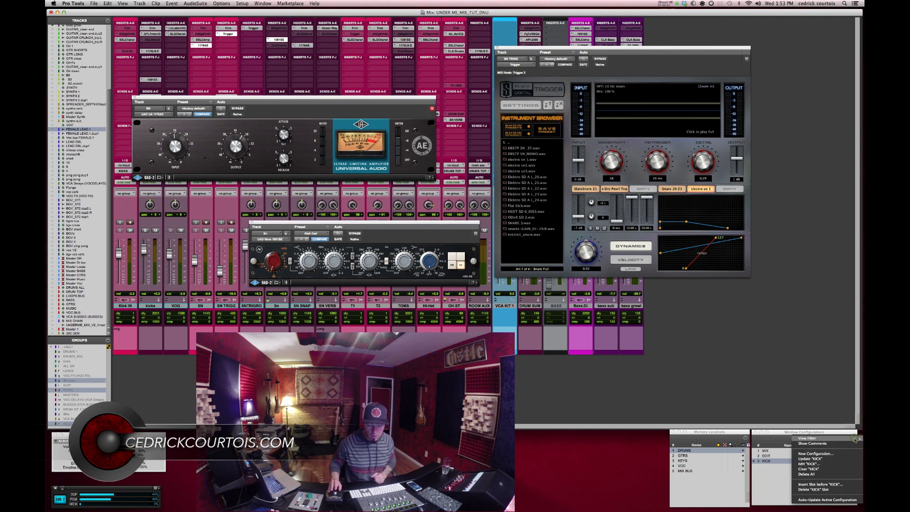
left_click(830, 454)
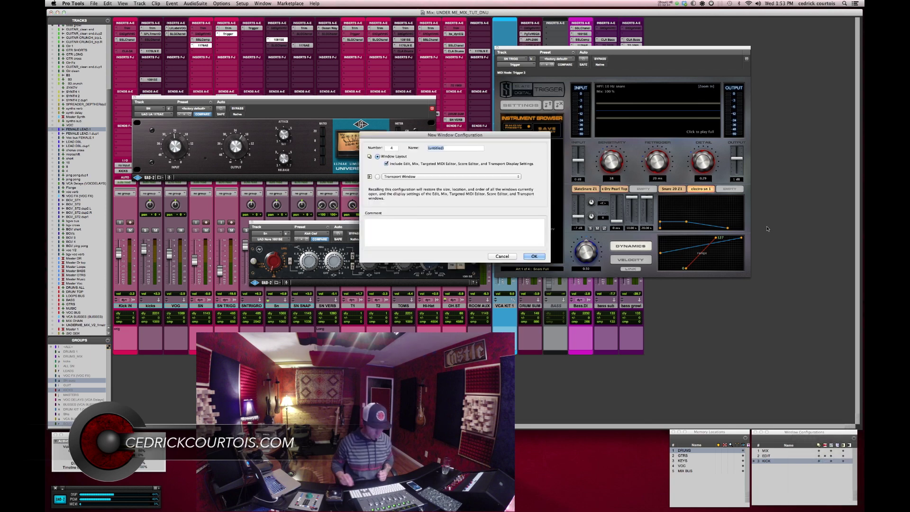
type("SN")
key("Return")
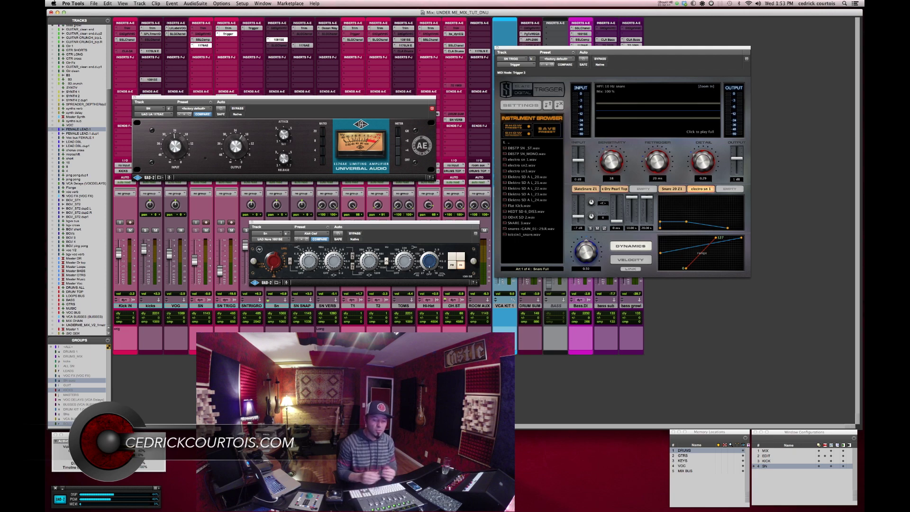
- Test the window configurations by recalling KICK and switching to number 4 (SN)
left_click(764, 461)
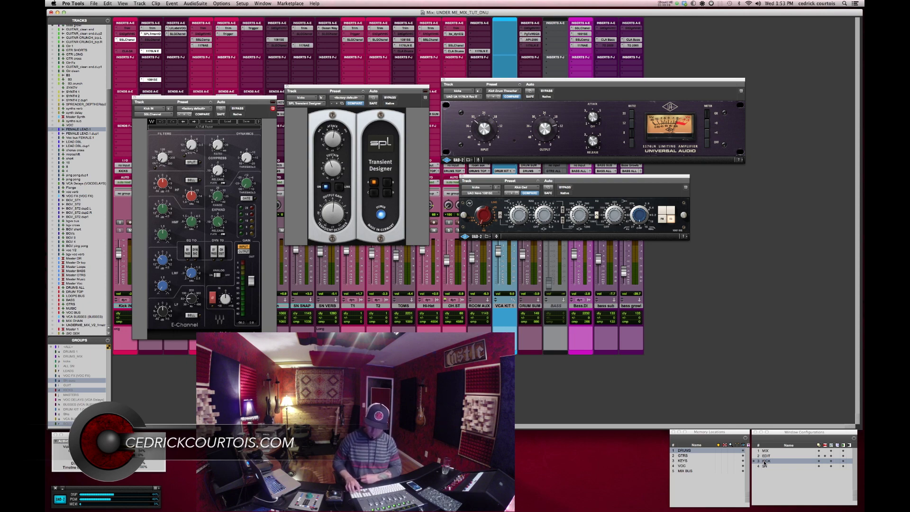
key("KP_Decimal")
key("KP_4")
key("KP_Multiply")
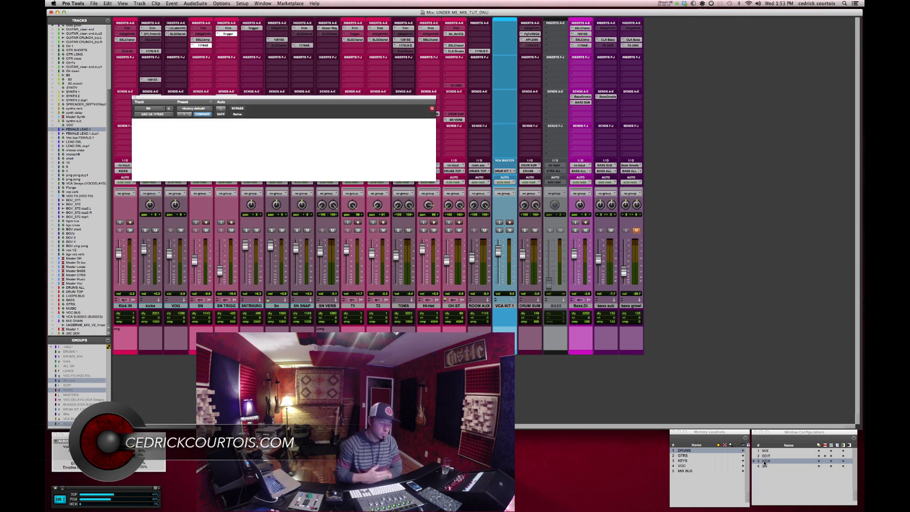